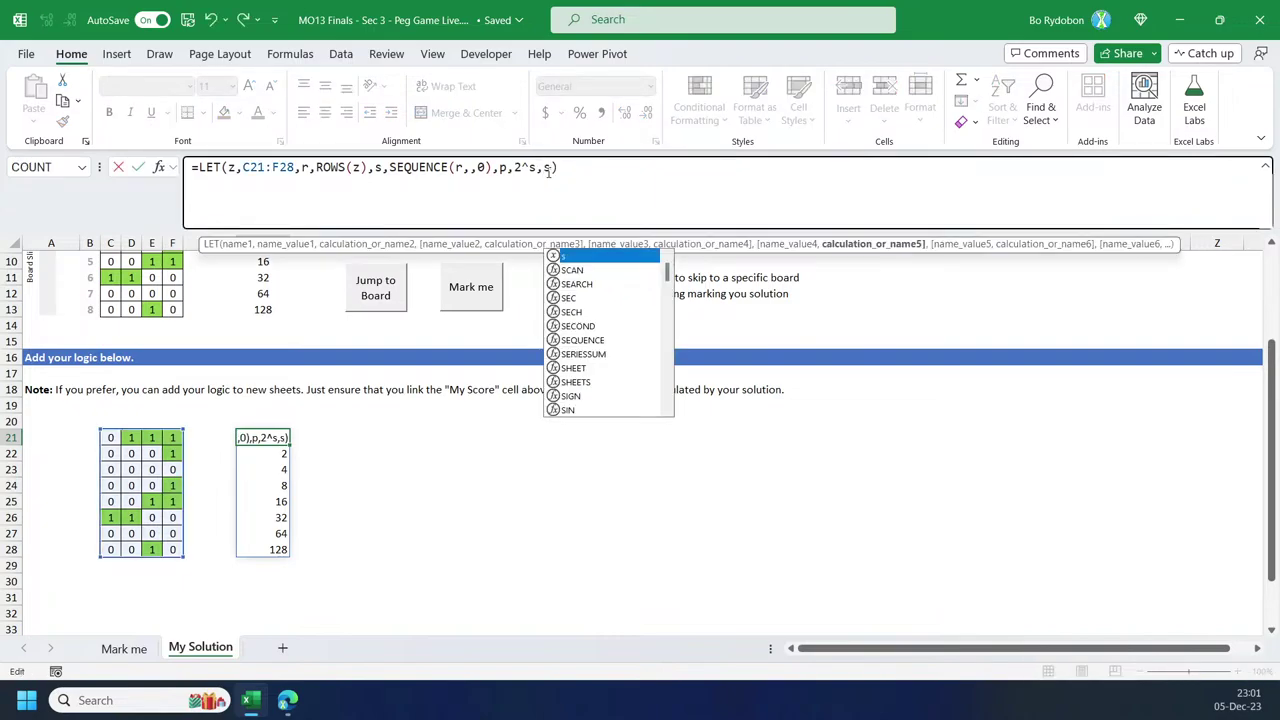
Step: End H21's LET formula with s*10 so H21:H28 show 0 to 70
type("*10")
key("Return")
key("Up")
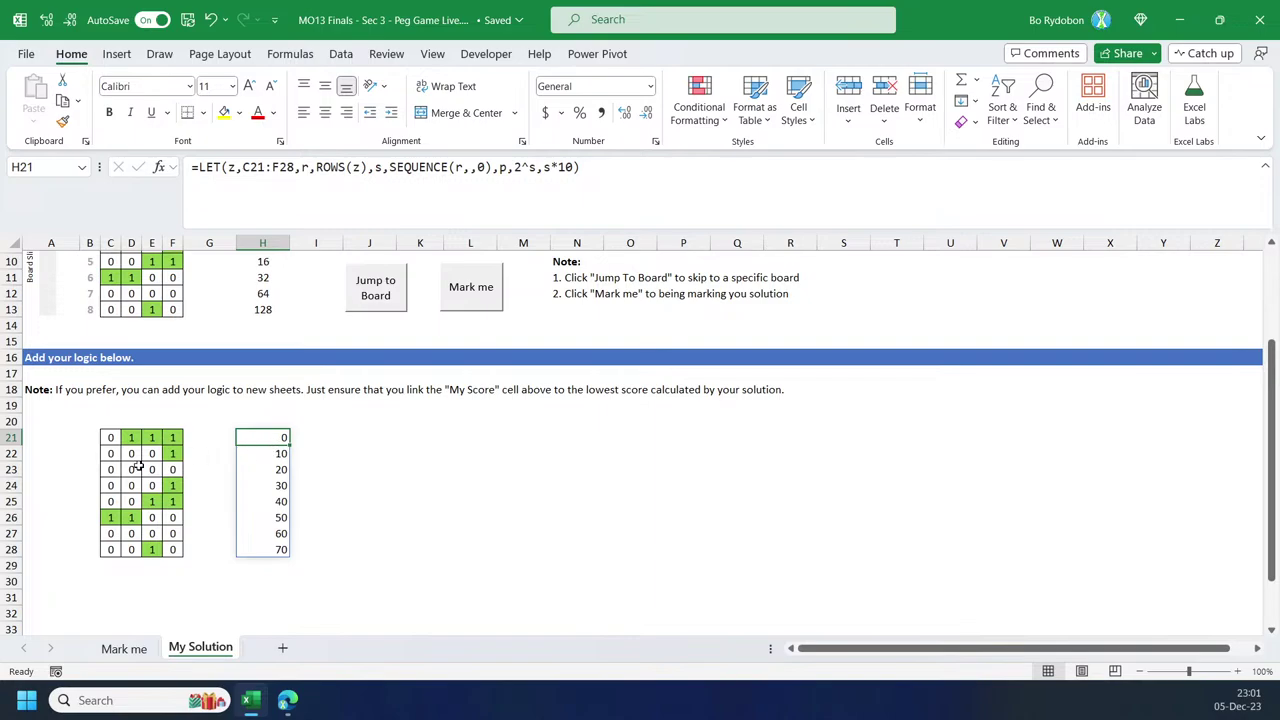
Step: Add SEQUENCE(,4) to s*10 so H21 spills an 8×4 grid of 1 to 74
left_click(576, 167)
type("+")
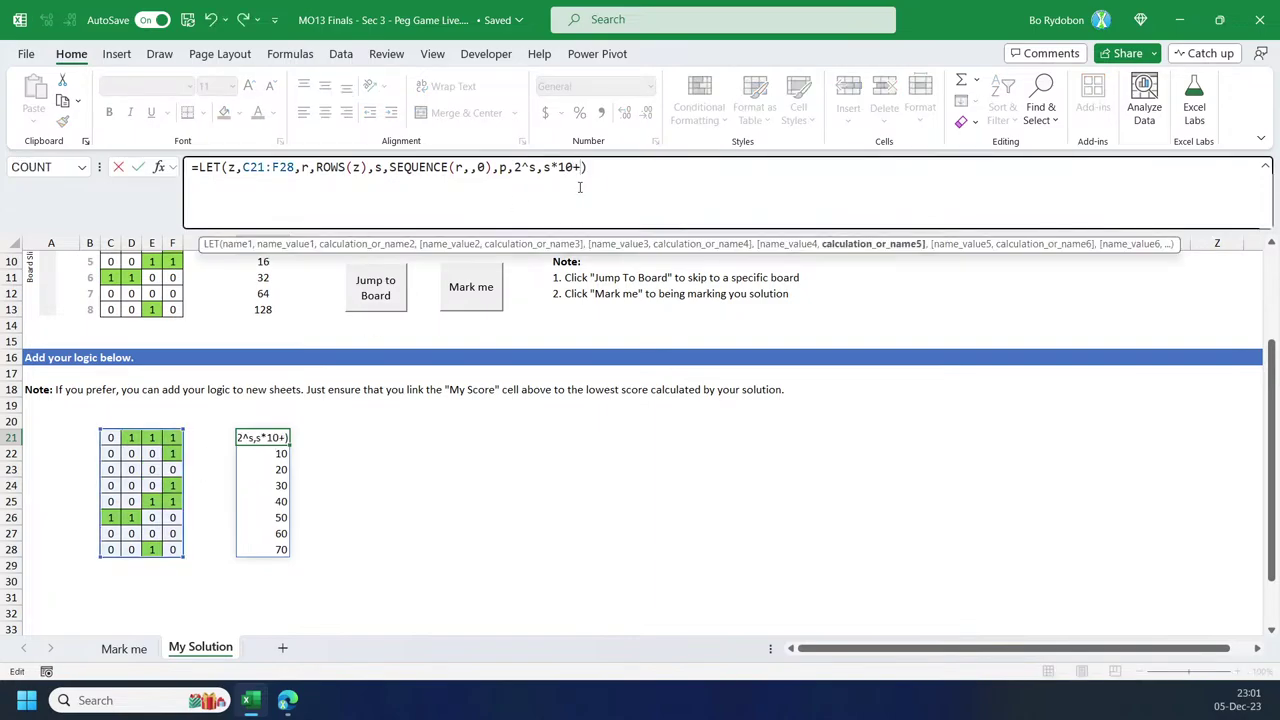
type("seq")
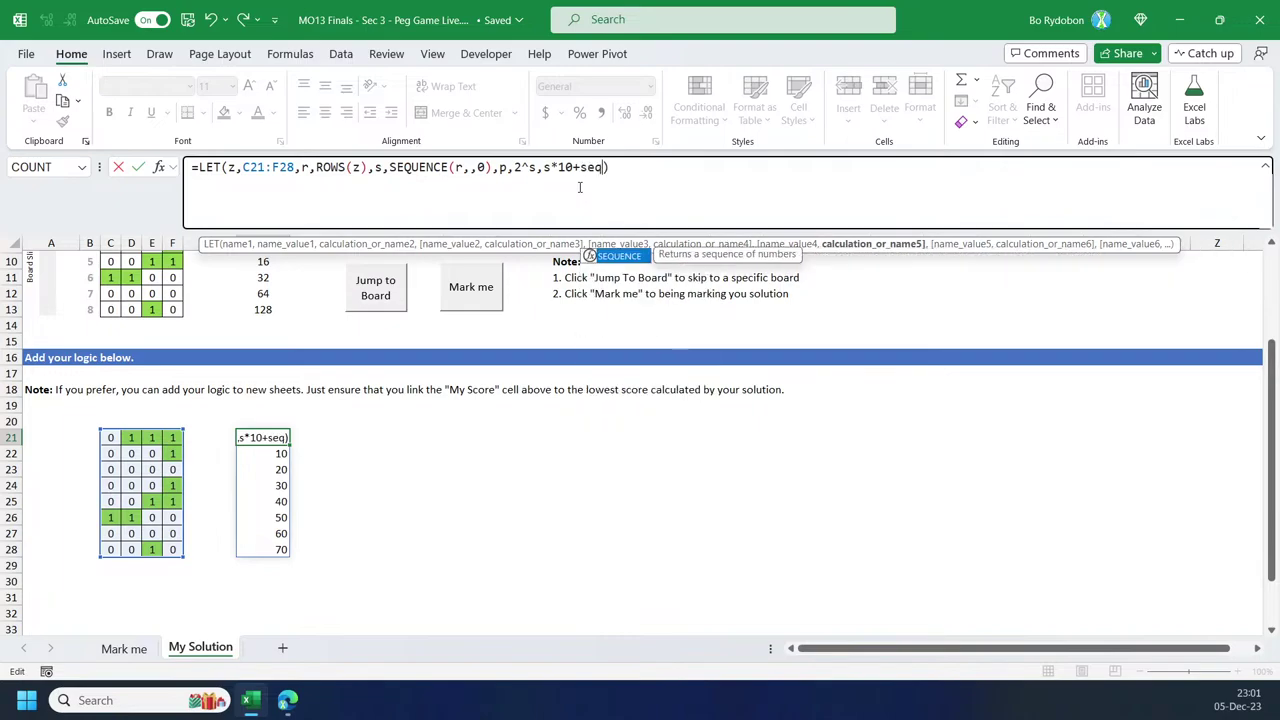
key("Tab")
type("4")
key("BackSpace")
type(",4")
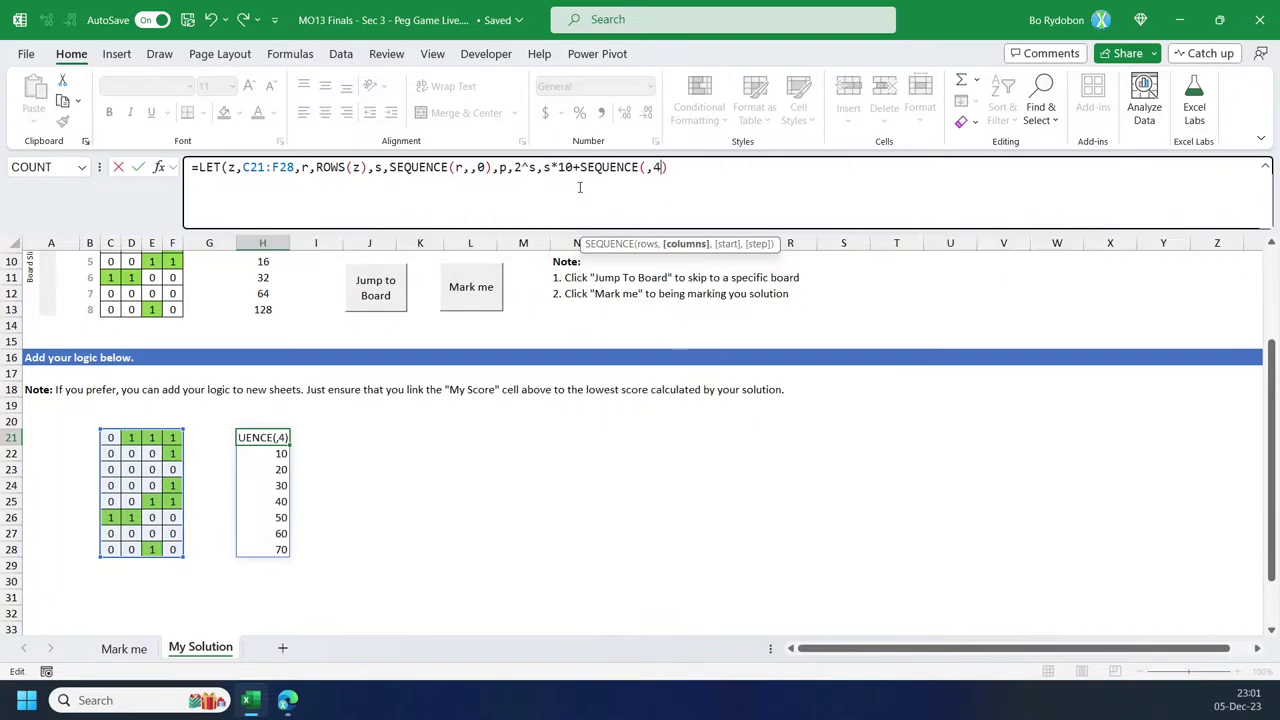
type(")")
key("ctrl+Return")
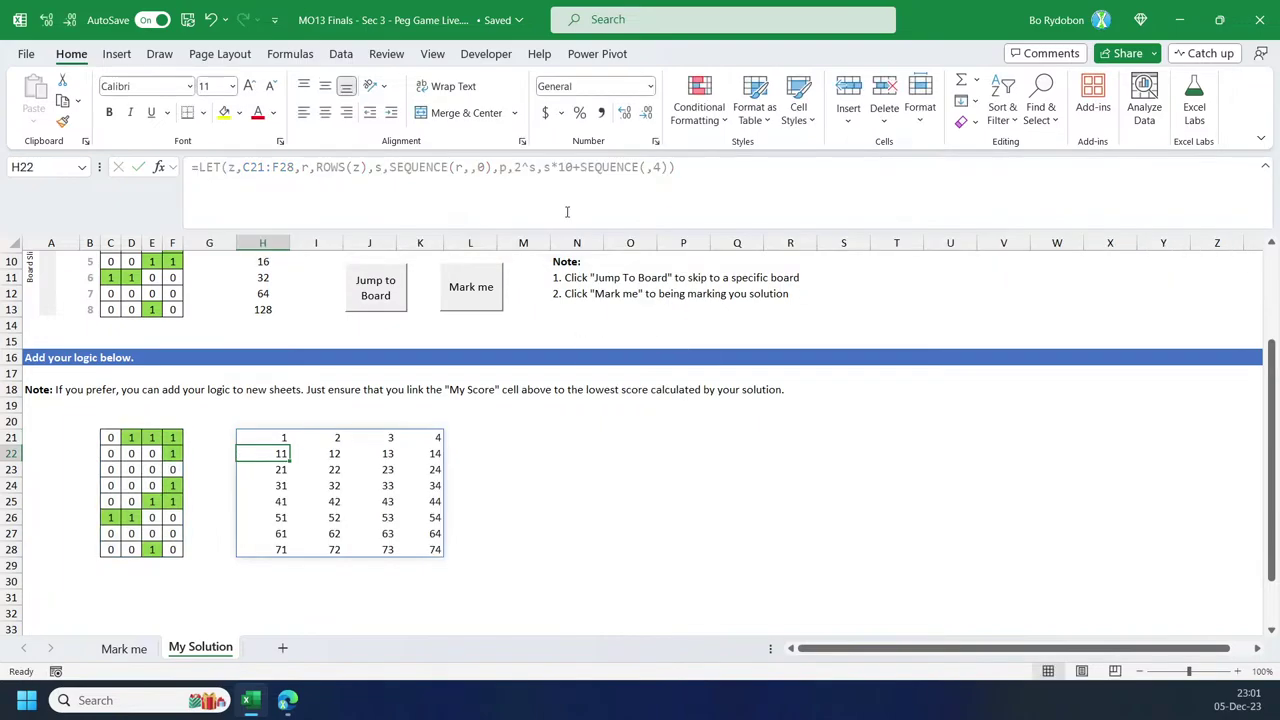
Step: Compare the peg board C21:F28 with the spilled move-number grid beside it
left_click_drag(118, 437, 173, 548)
left_click(283, 440)
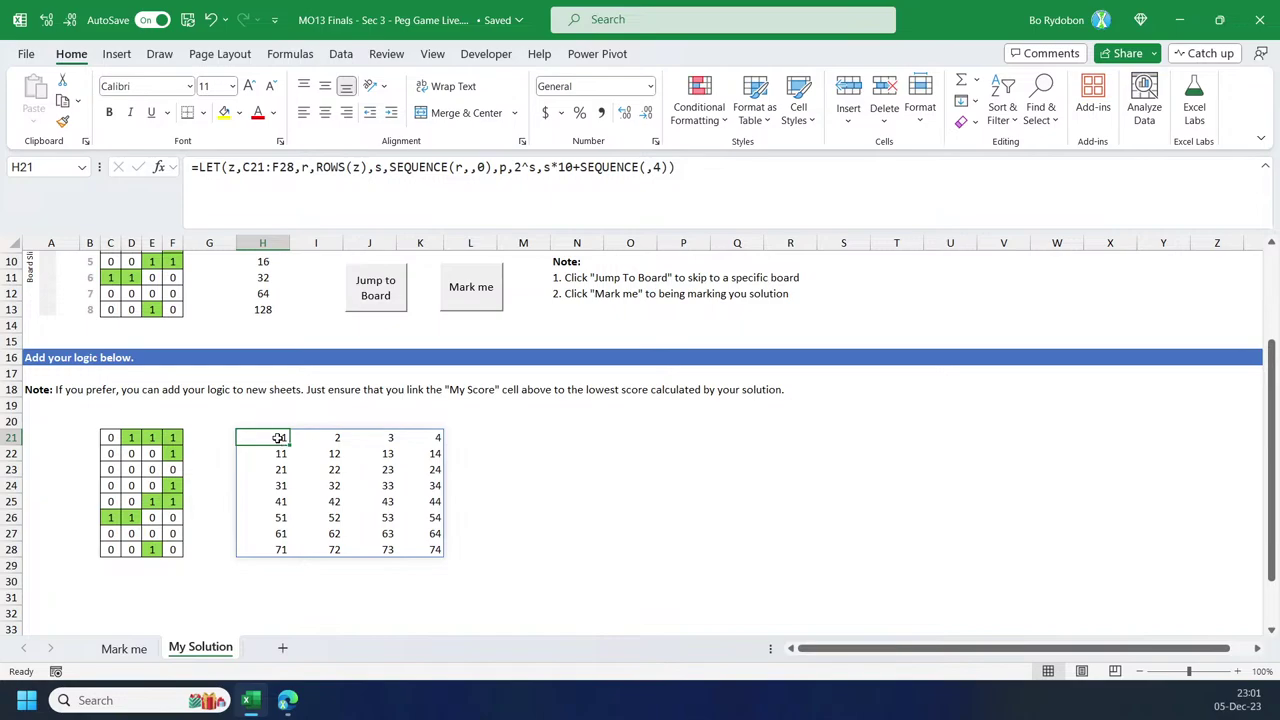
left_click_drag(273, 419, 277, 455)
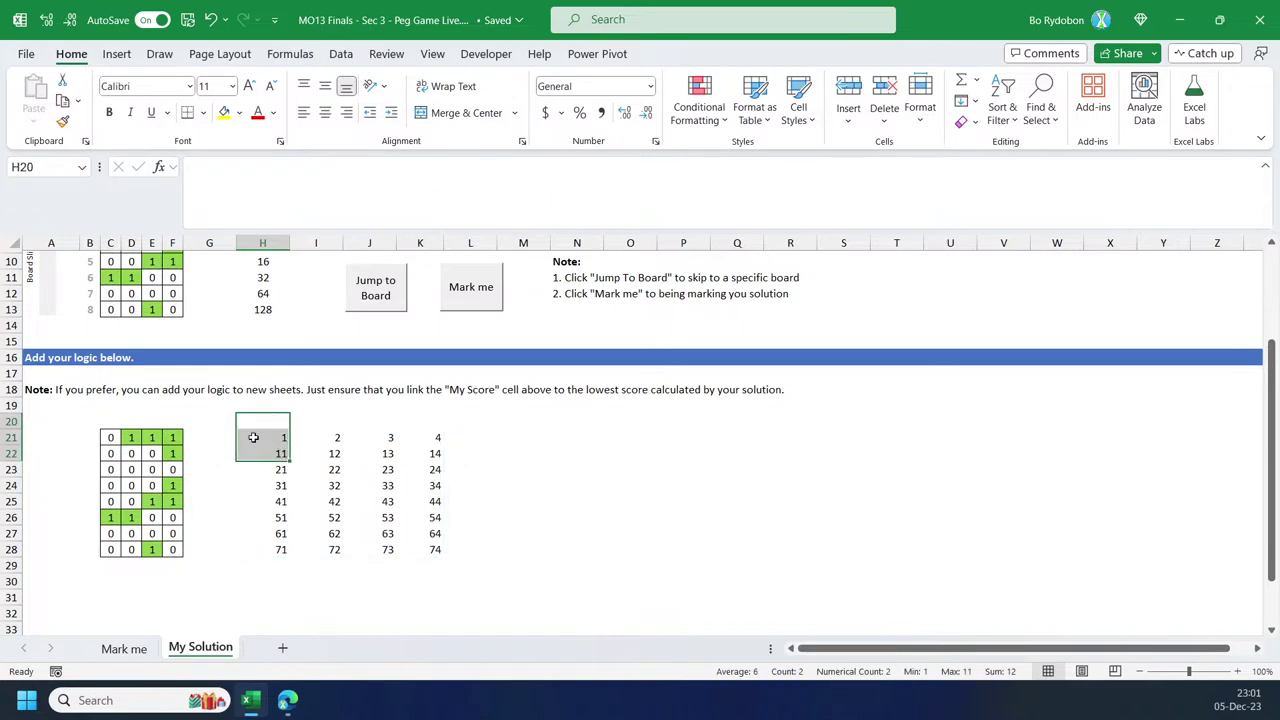
left_click(253, 438)
mouse_move(274, 440)
left_mouse_down()
mouse_move(362, 437)
mouse_move(274, 438)
left_mouse_up()
Step: Name the s*10+SEQUENCE(,4) grid 'no' in H21's LET and return no on a new line
left_click(545, 167)
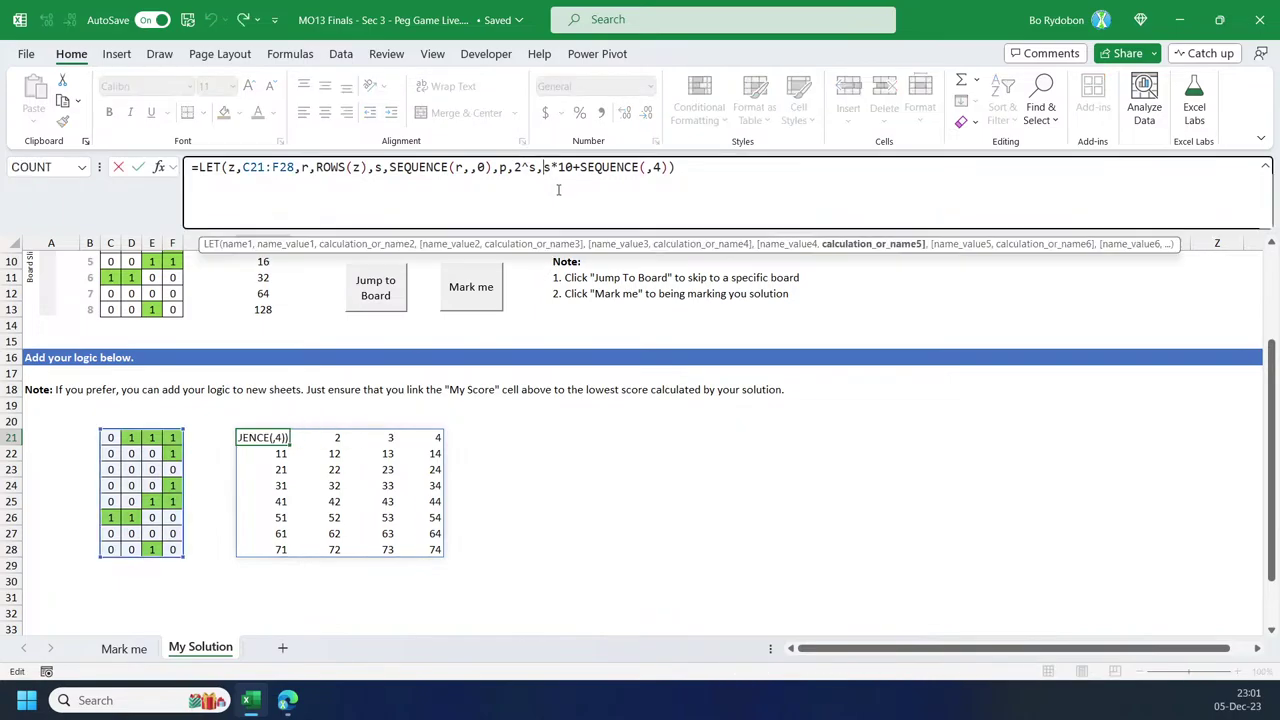
type("no,")
key("End")
key("Left")
type(",")
key("alt+Return")
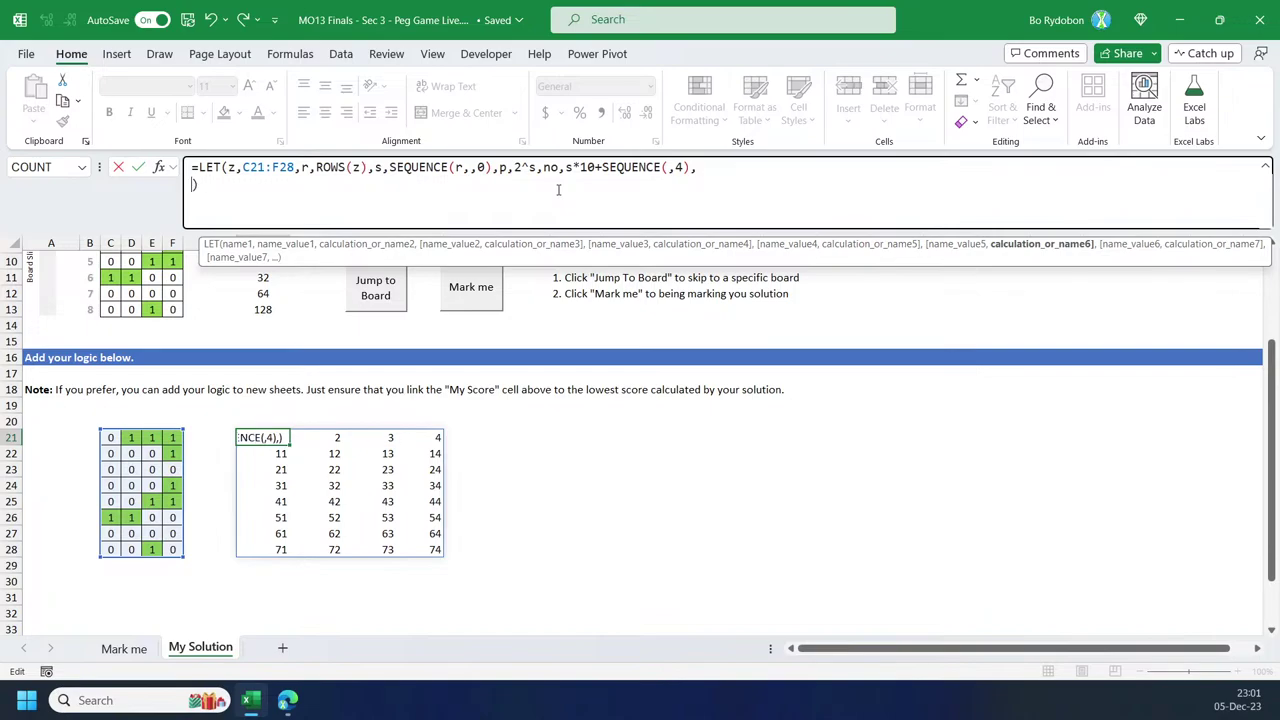
type("no")
key("Return")
key("Up")
Step: Copy H21's full formula text unchanged and select empty cell M21
key("F2")
key("ctrl+a")
key("ctrl+c")
key("Escape")
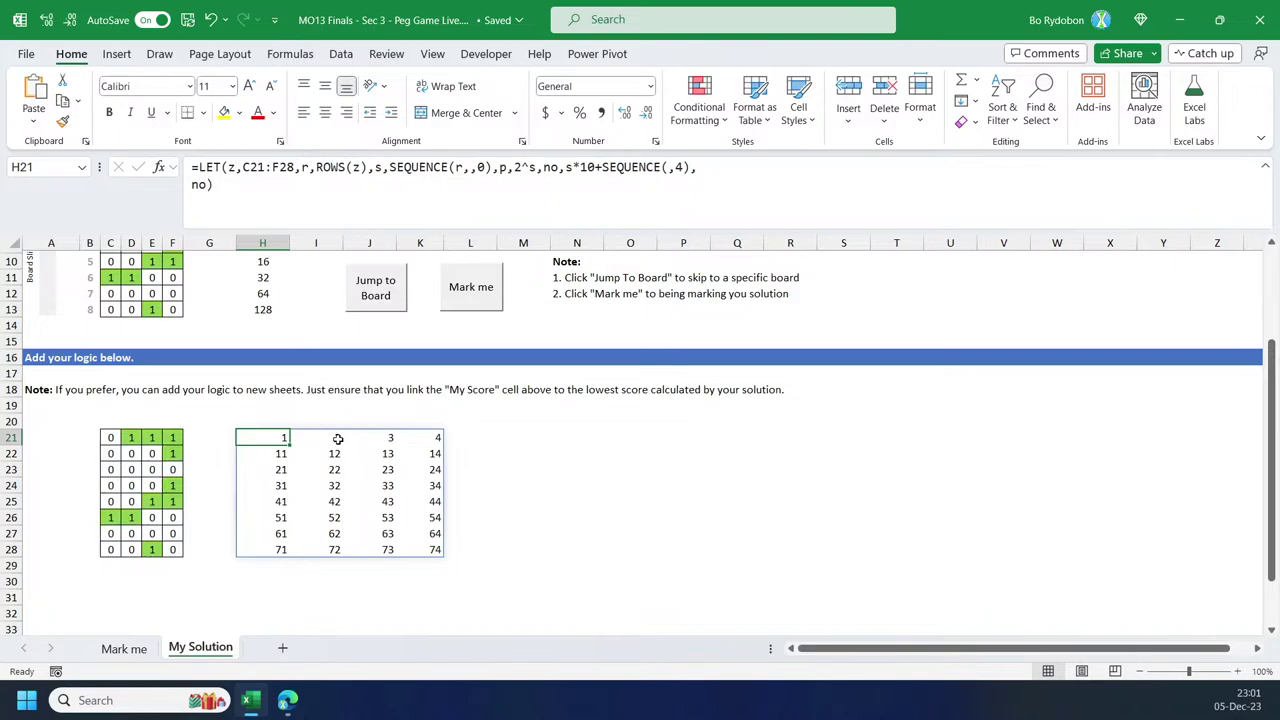
left_click(538, 438)
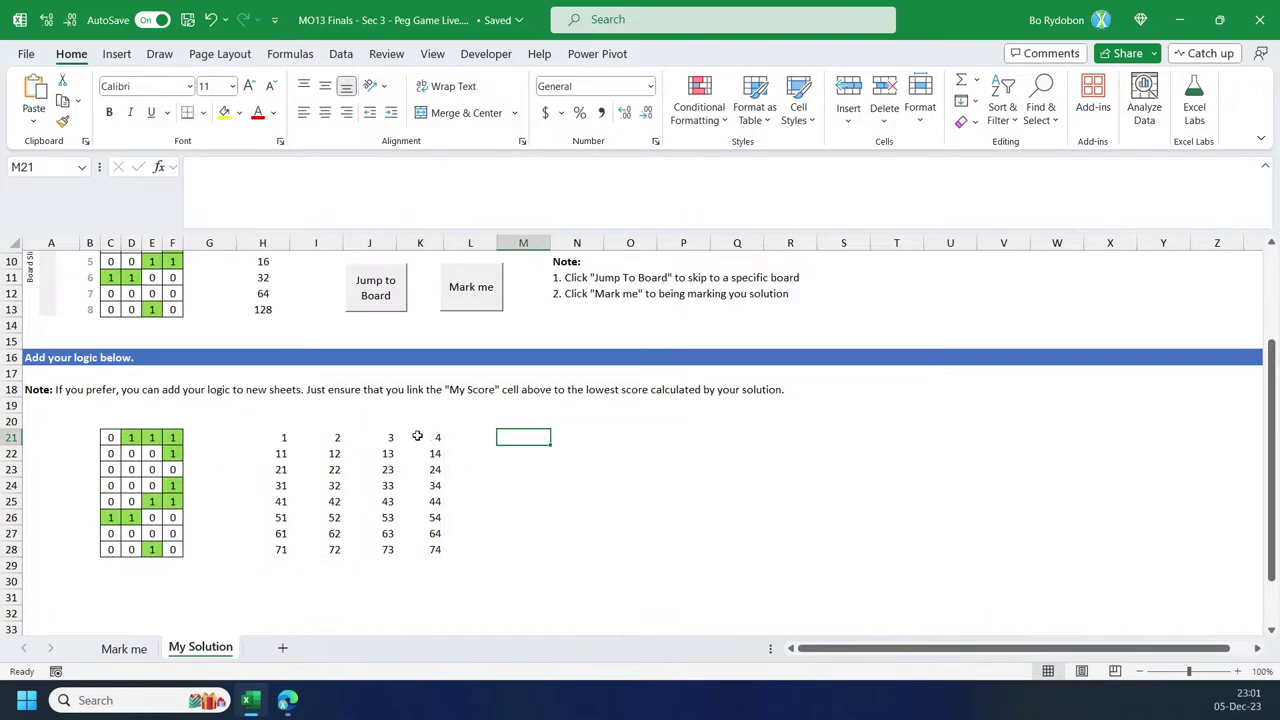
Step: Paste the LET formula into M21 and define a new name n as 2
left_click(527, 171)
key("ctrl+v")
left_click(212, 186)
key("BackSpace")
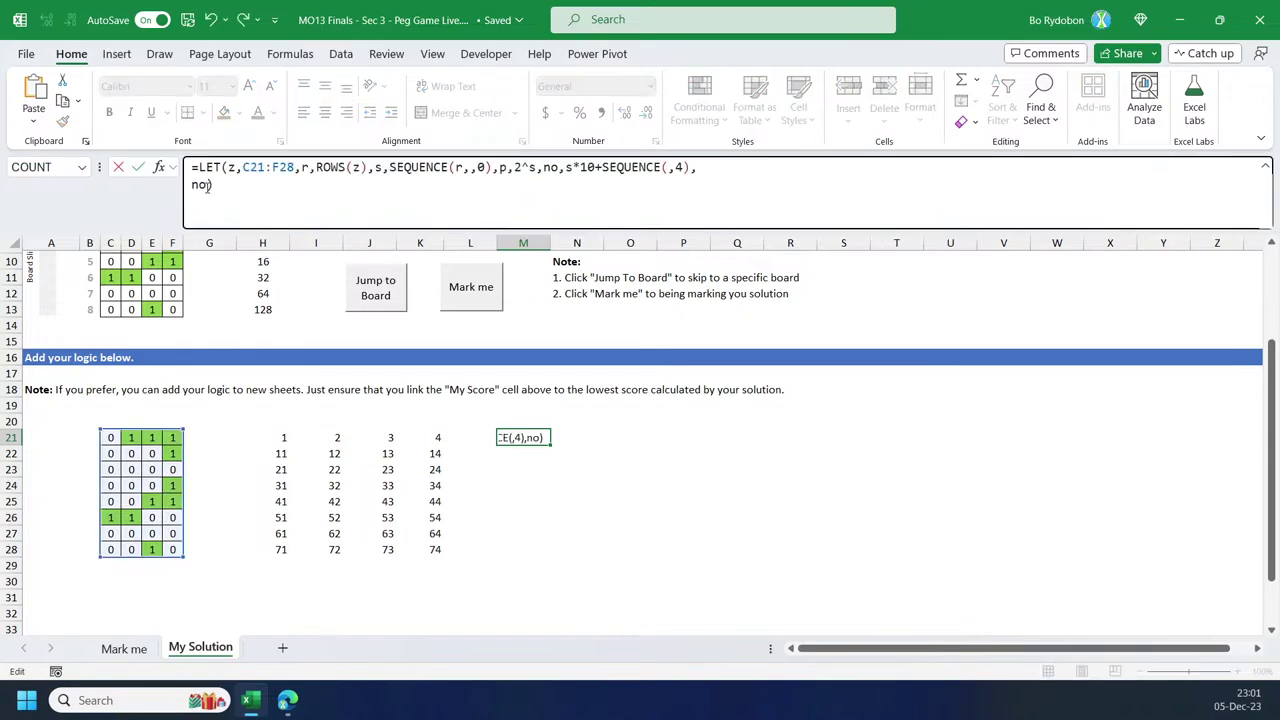
type(",2")
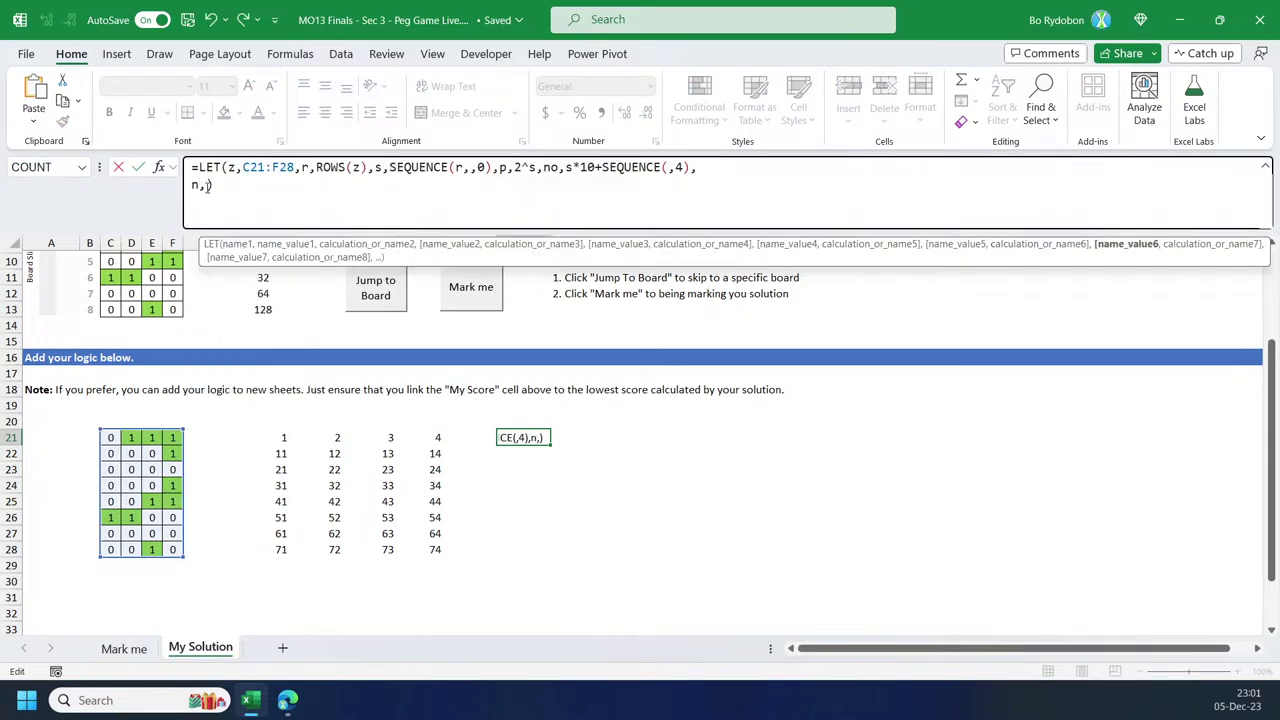
type(",")
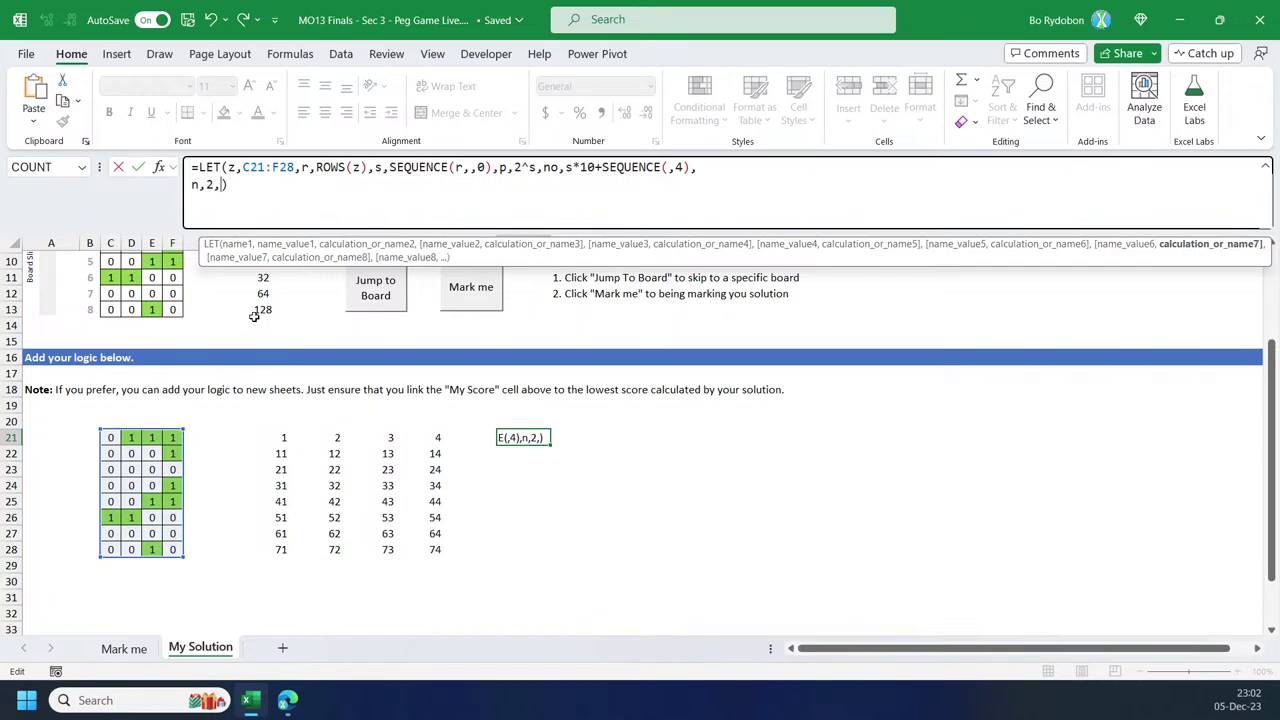
Step: Return SEQUENCE(5,,-2) from M21's formula, spilling -2 to 2 down M21:M25
type("seq")
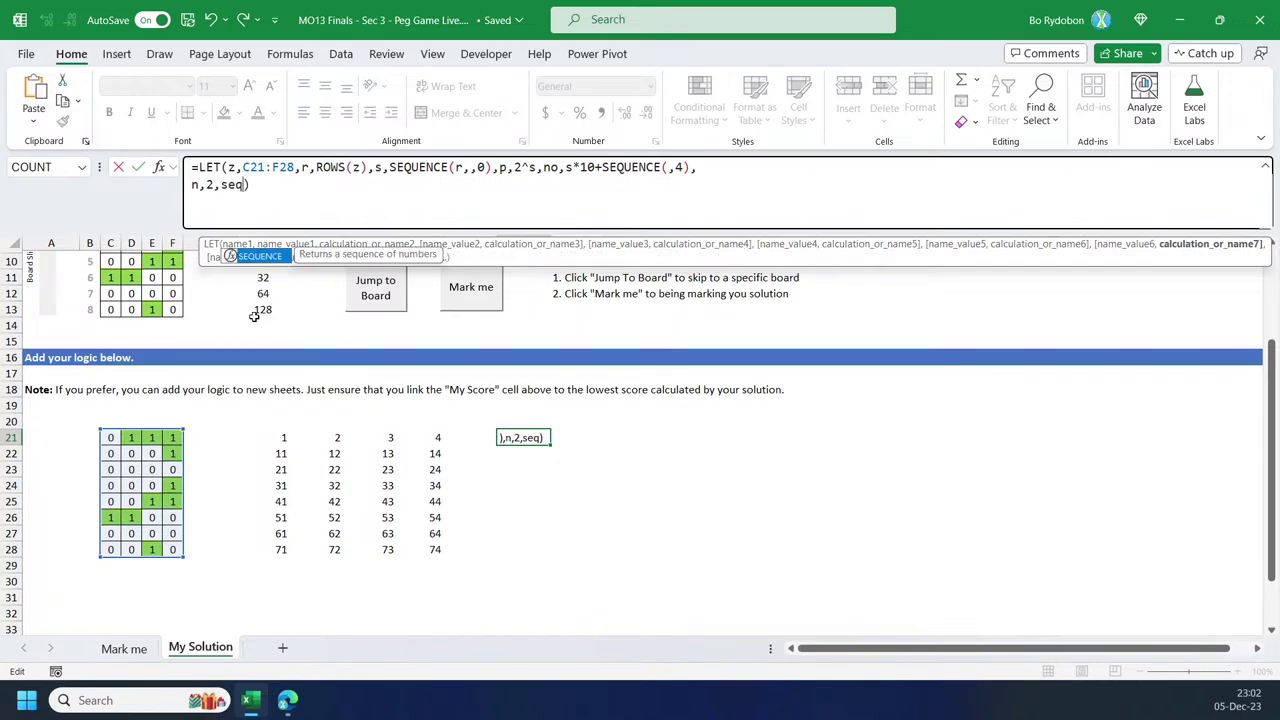
key("Tab")
type(",")
key("Left")
type("5")
key("Right")
type(",-2")
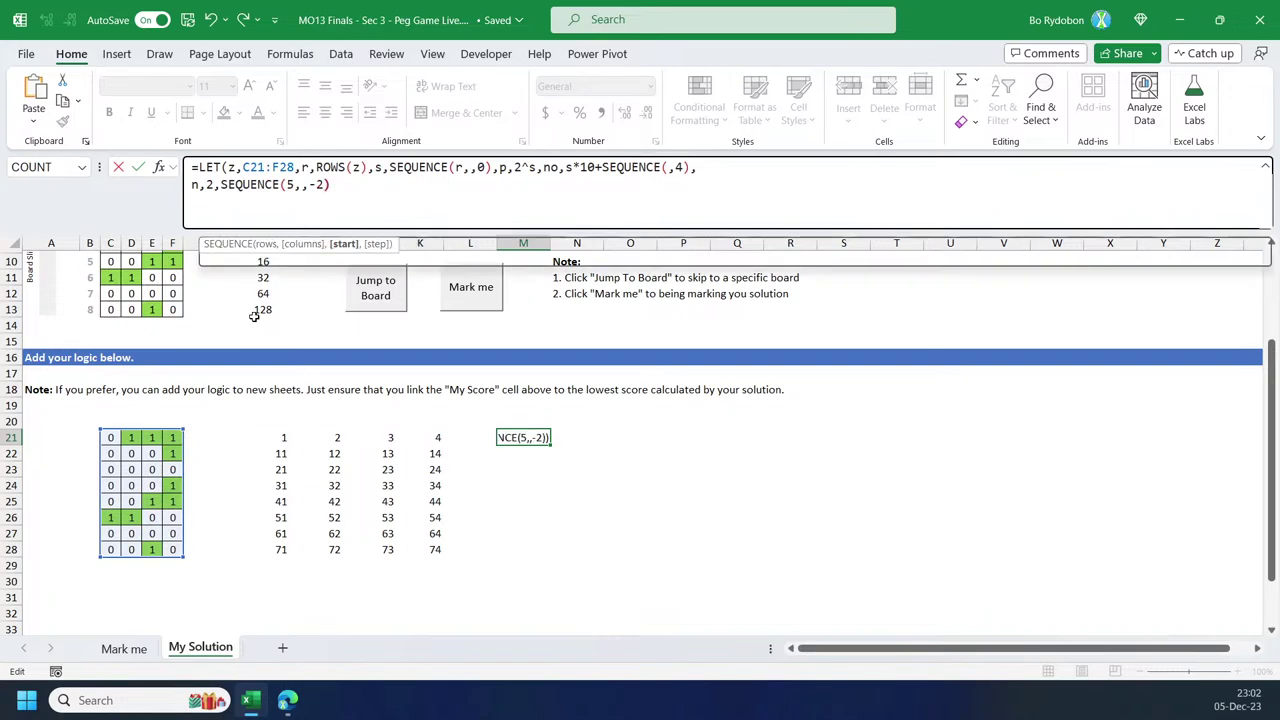
key("Return")
left_click(522, 470)
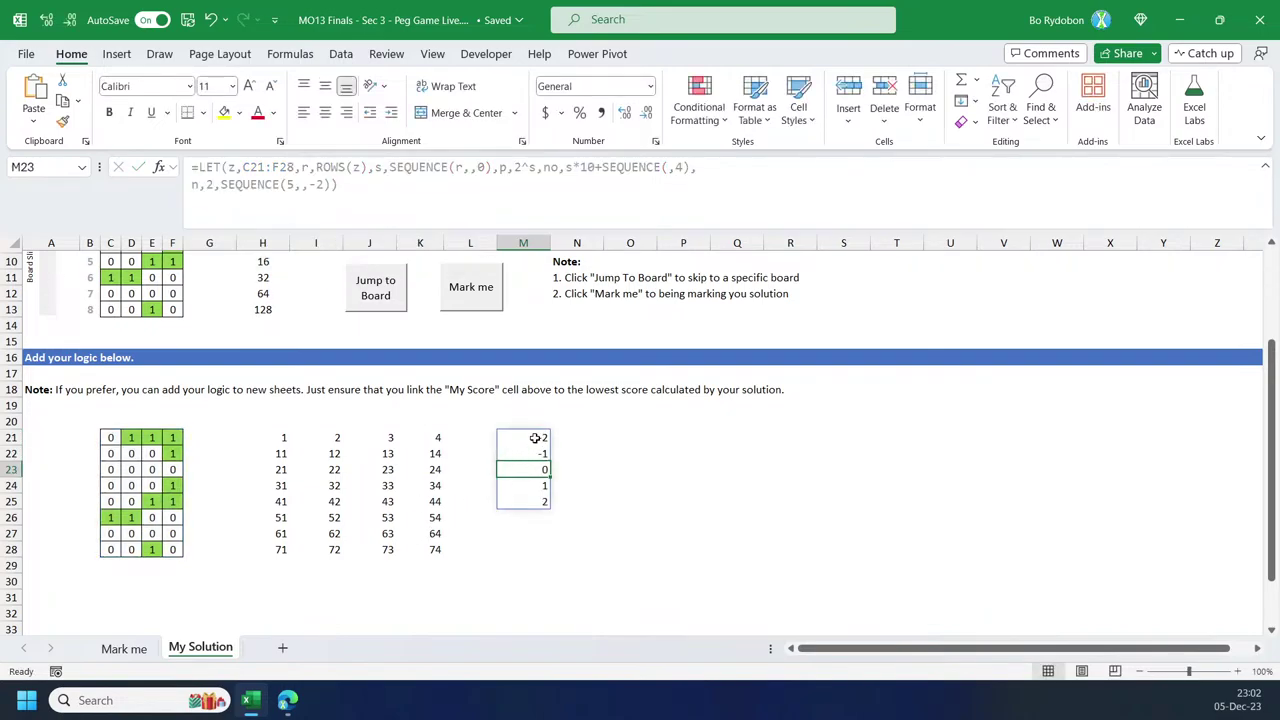
Step: Change the result to n+SEQUENCE(5,,-2) so M21:M25 show 0 to 4
left_click(503, 432)
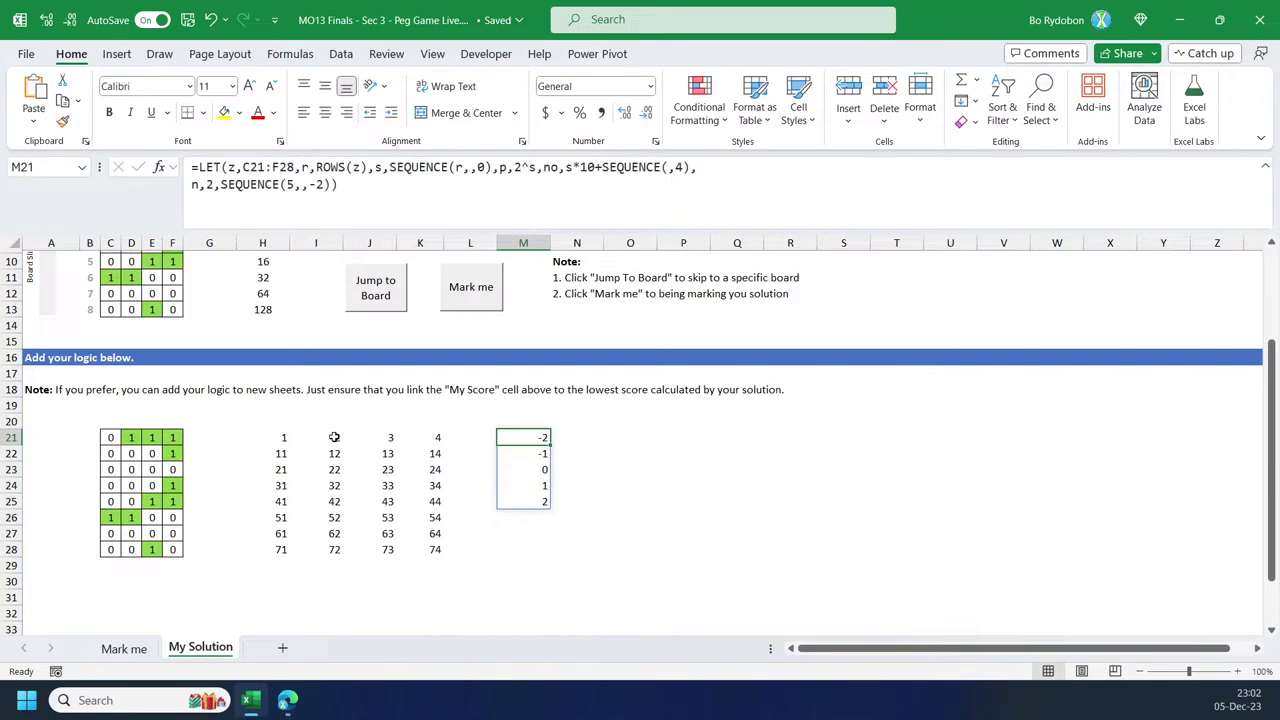
left_click(223, 192)
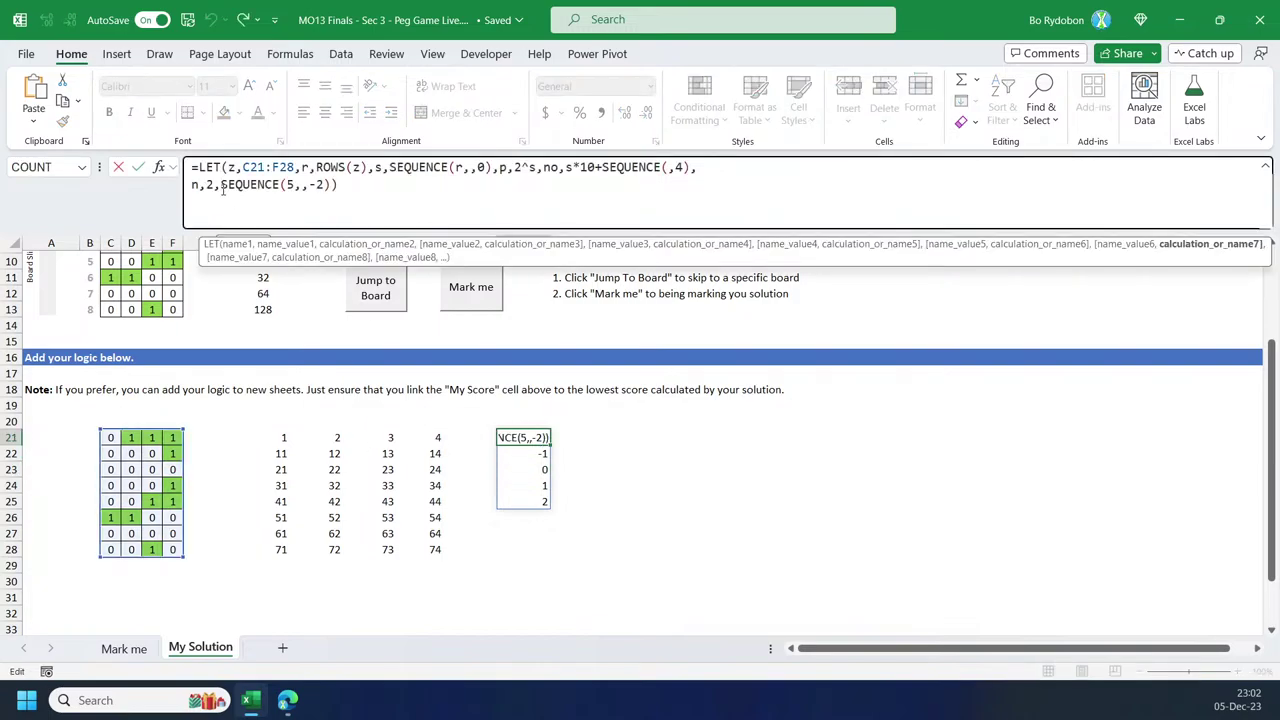
type("n+")
key("Return")
key("Up")
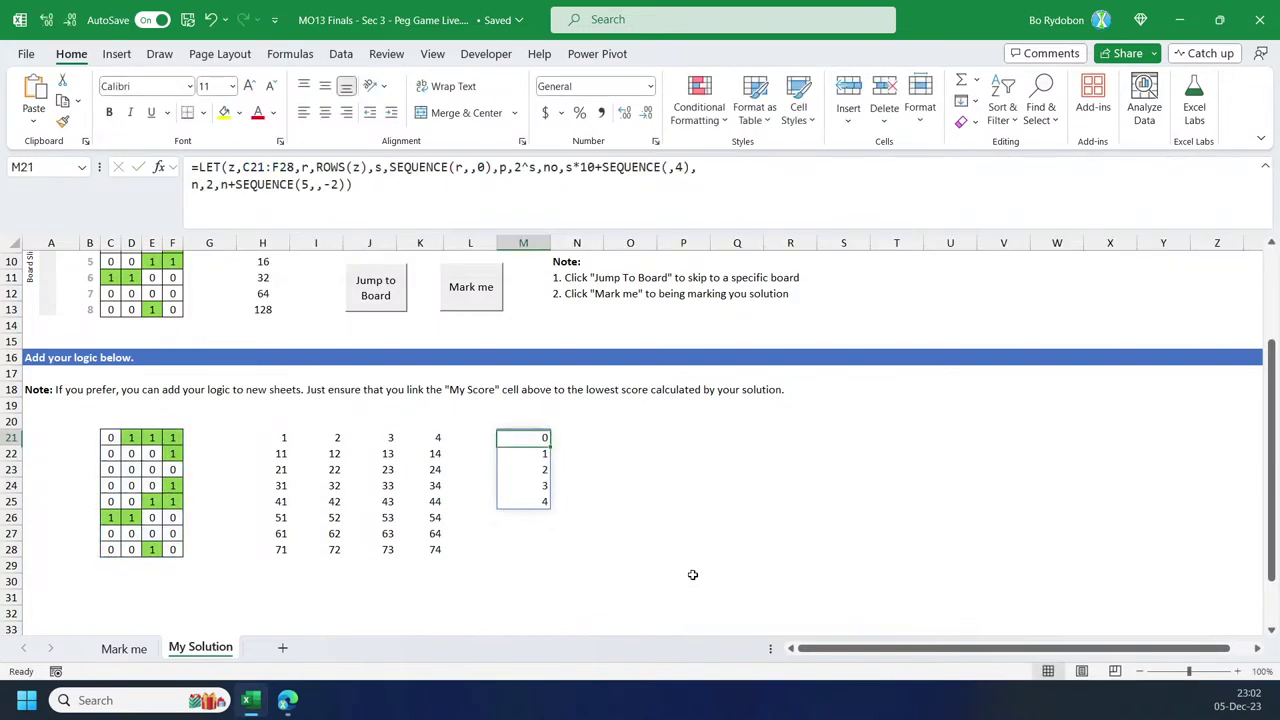
left_click(336, 440)
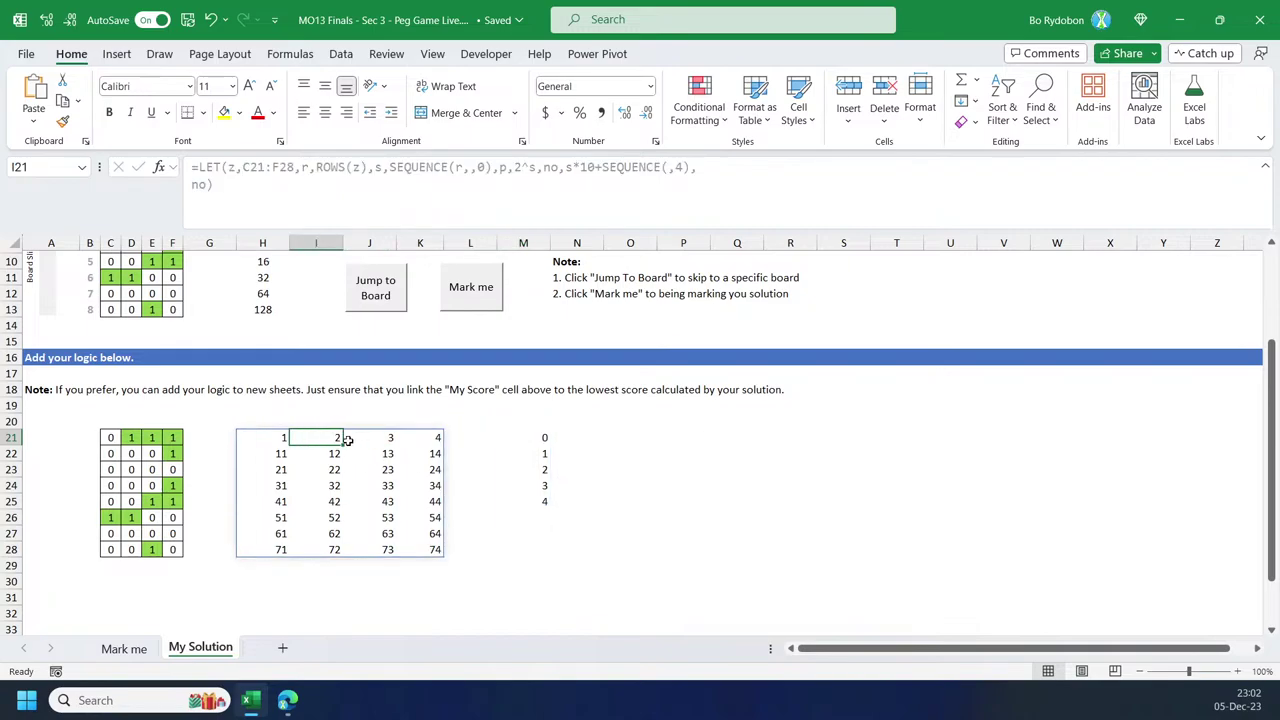
left_click(539, 488)
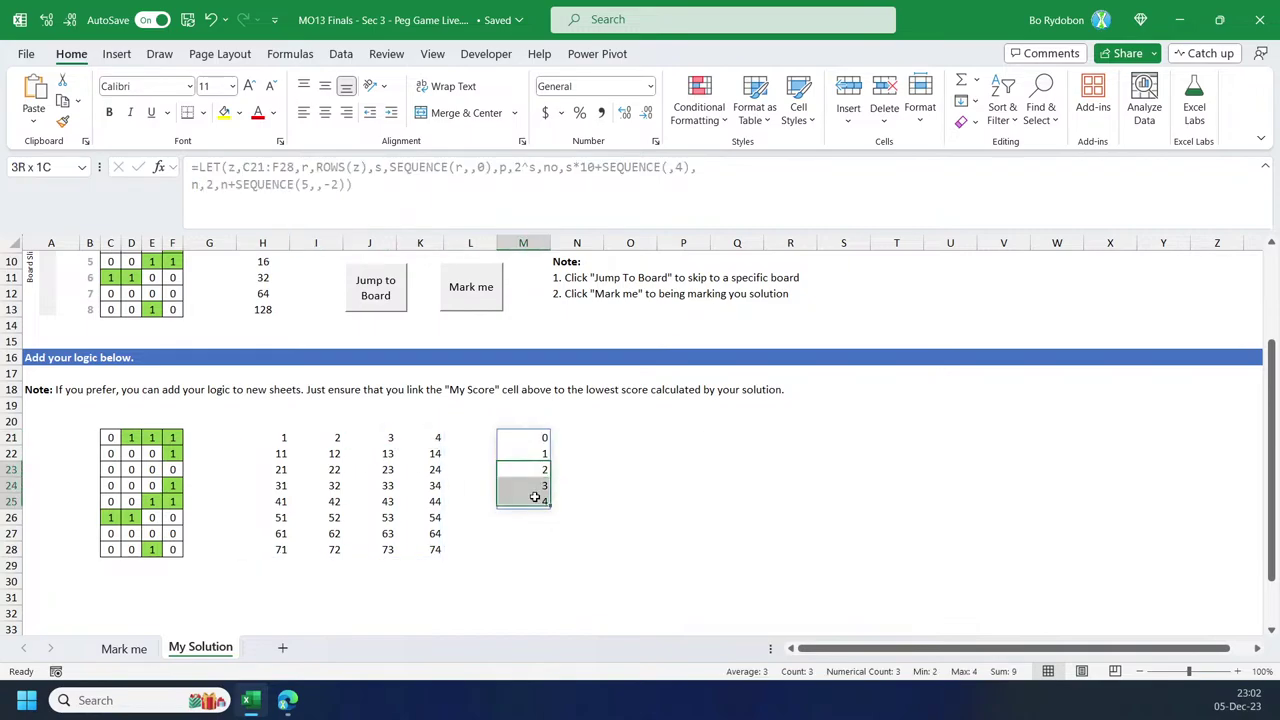
left_click(332, 440)
left_click(280, 439)
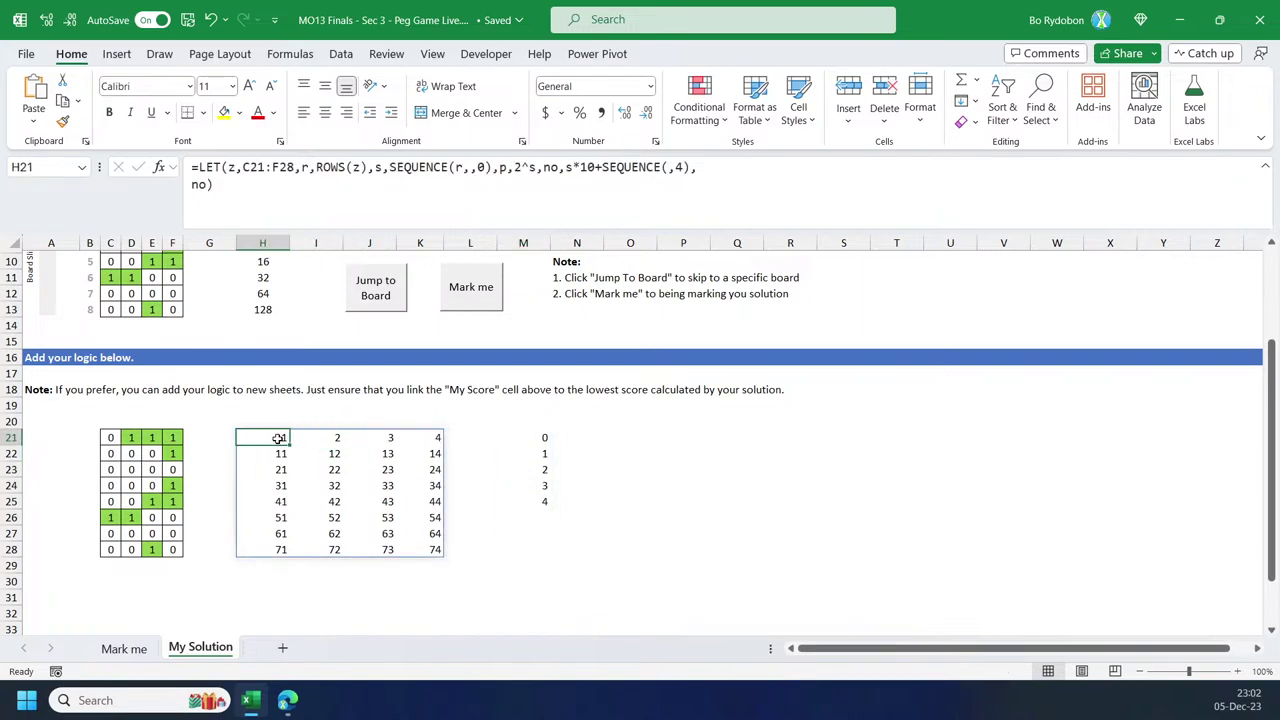
left_click(215, 438)
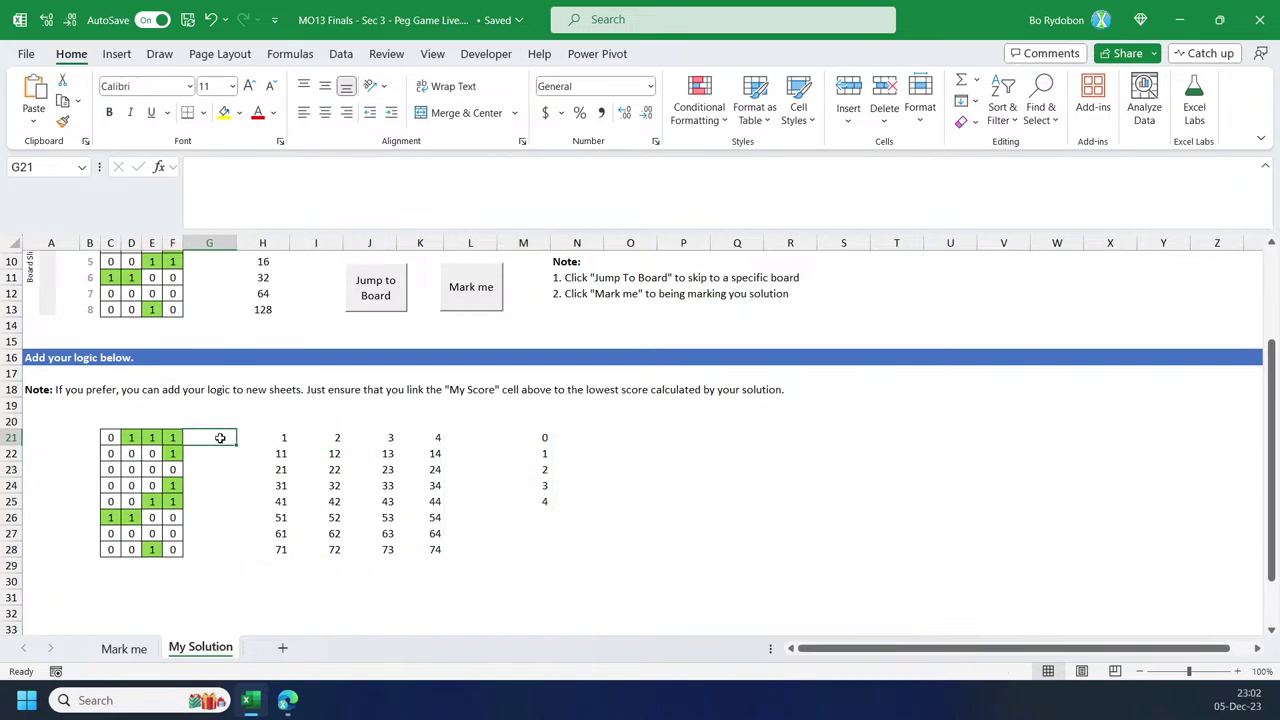
left_click(333, 438)
left_click(540, 436)
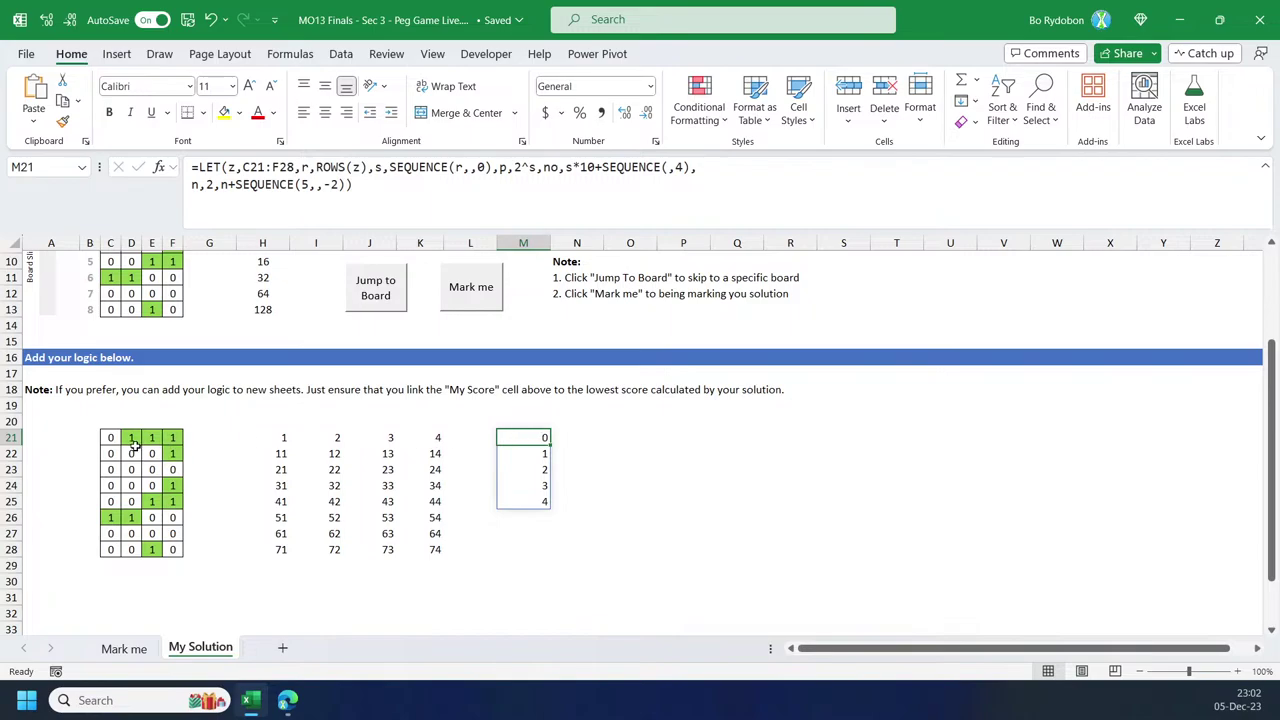
left_click_drag(112, 437, 170, 549)
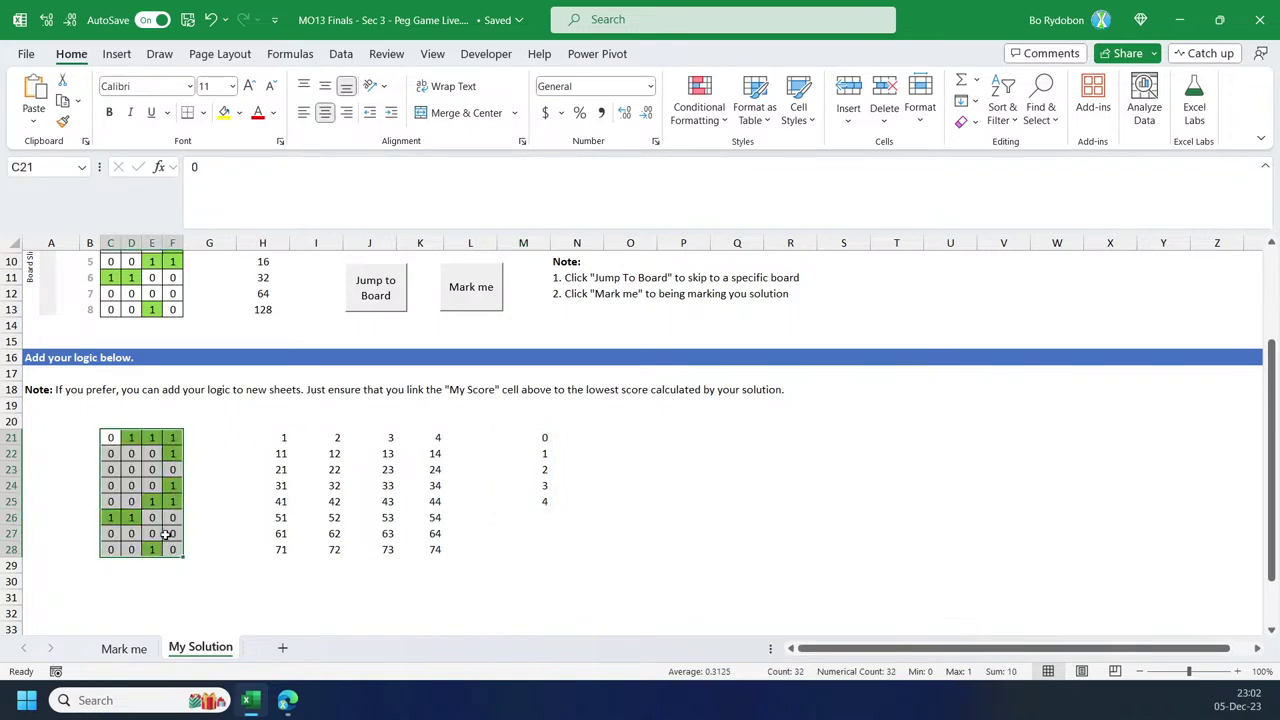
left_click(538, 439)
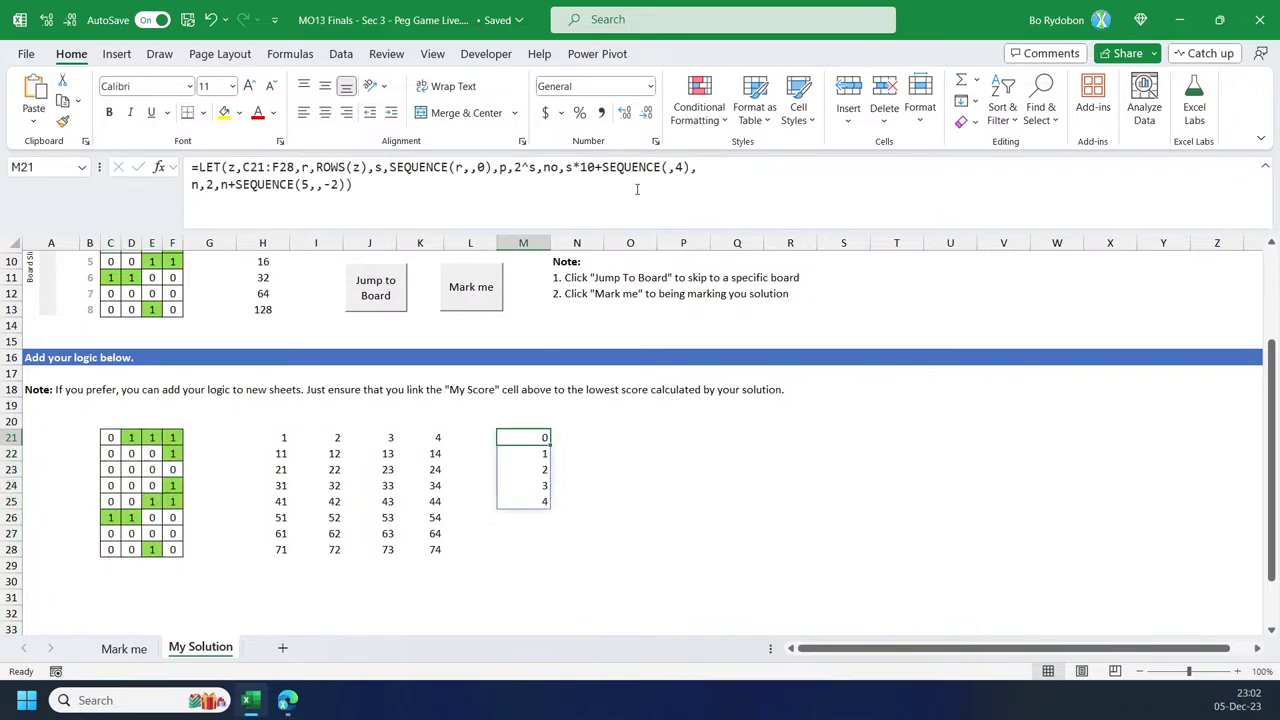
Step: Wrap M21's result in XLOOKUP(…,TOCOL(no),TOCOL(z)) and accept Excel's formula correction
left_click(222, 186)
type("XLOOKUP(")
key("End")
key("Left")
type(",TOCOL(no),TOCOL(")
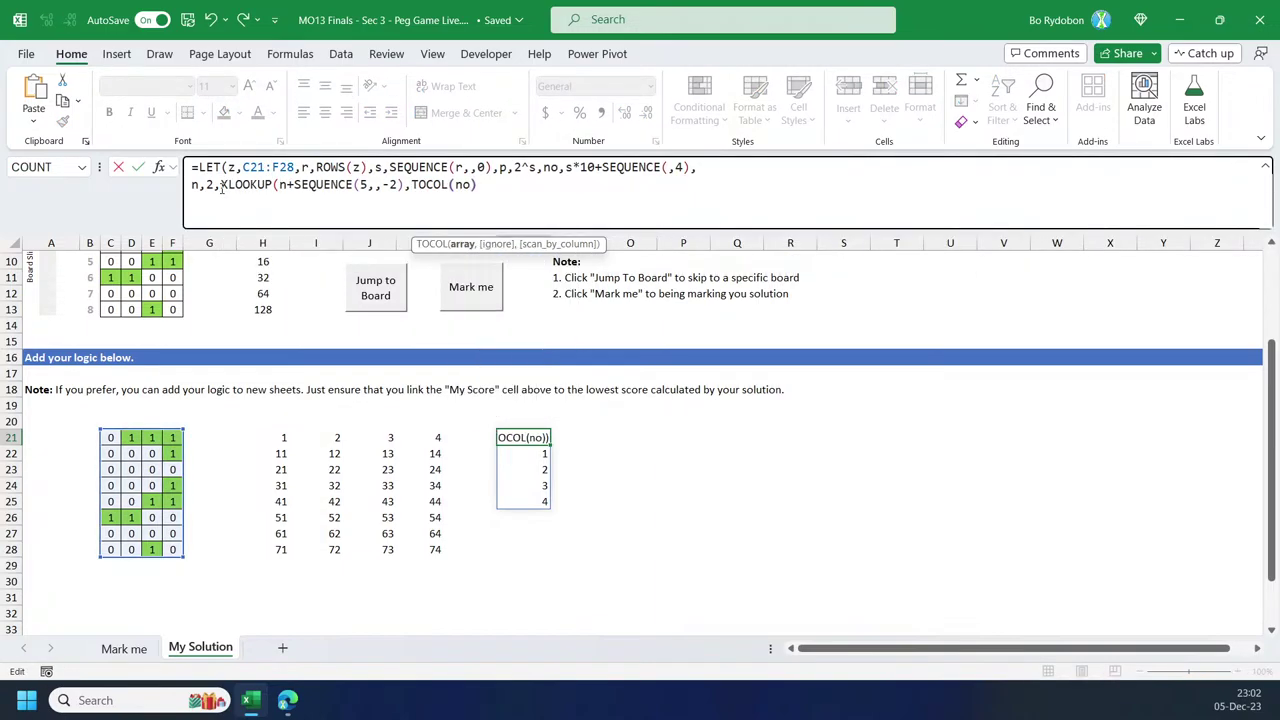
type("z)")
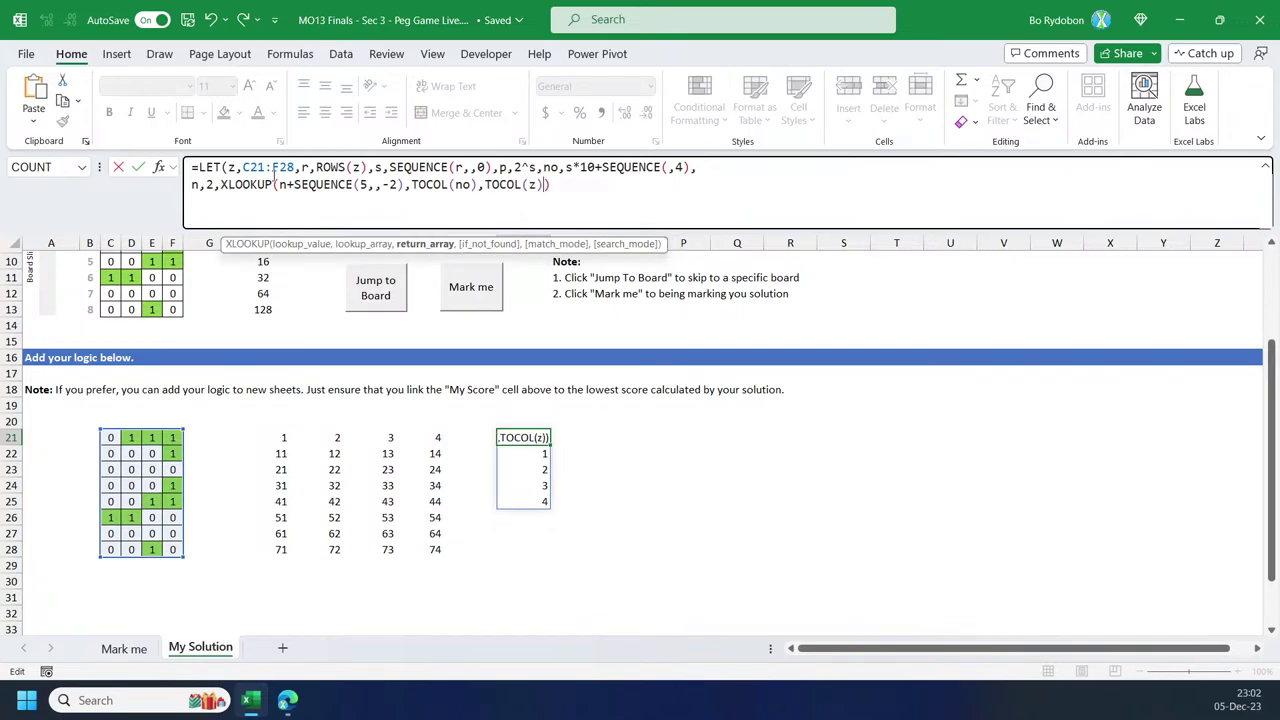
key("Return")
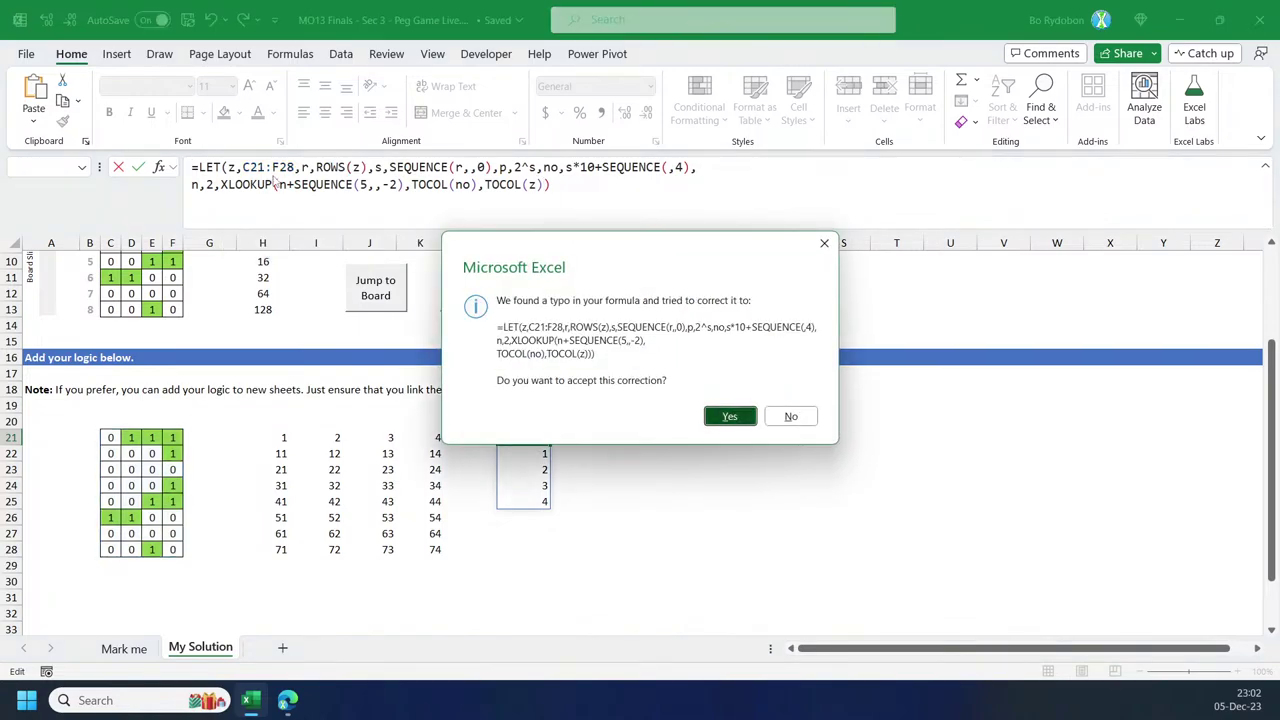
key("Return")
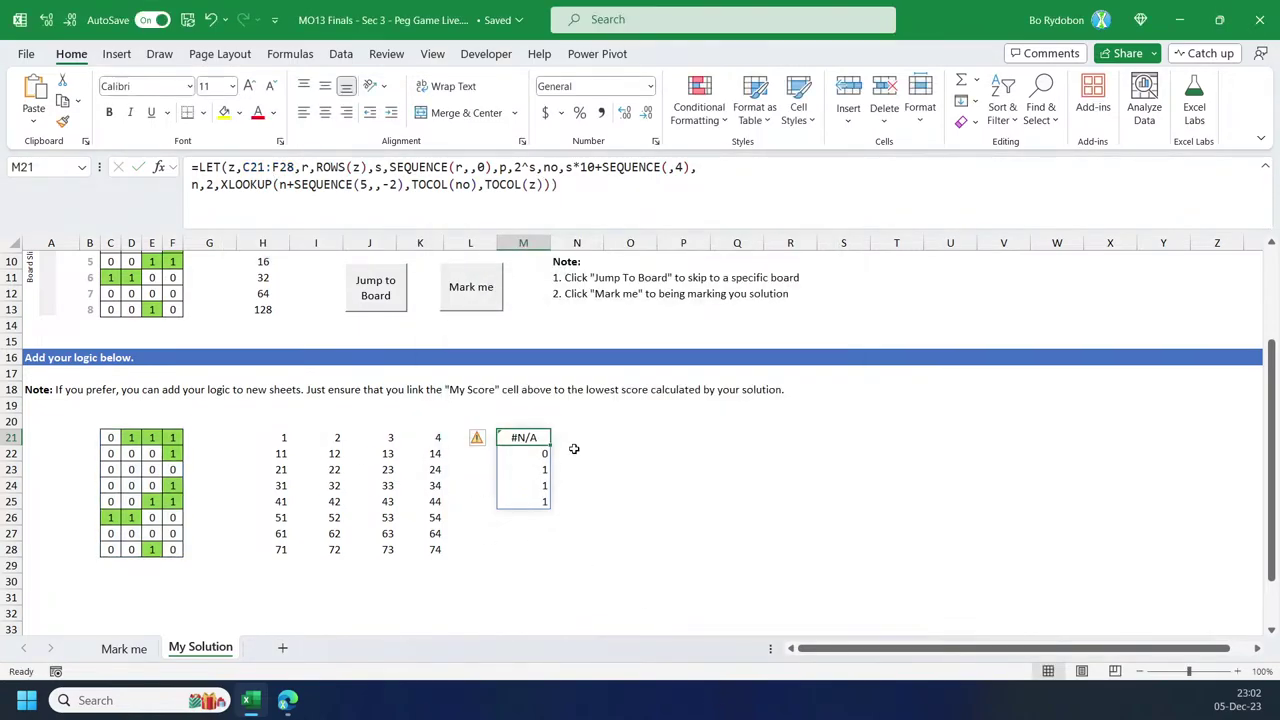
Step: Restore M21's 0–4 move list and move the XLOOKUP formula into N21
left_click(592, 190)
key("Escape")
key("ctrl+z")
left_click(571, 437)
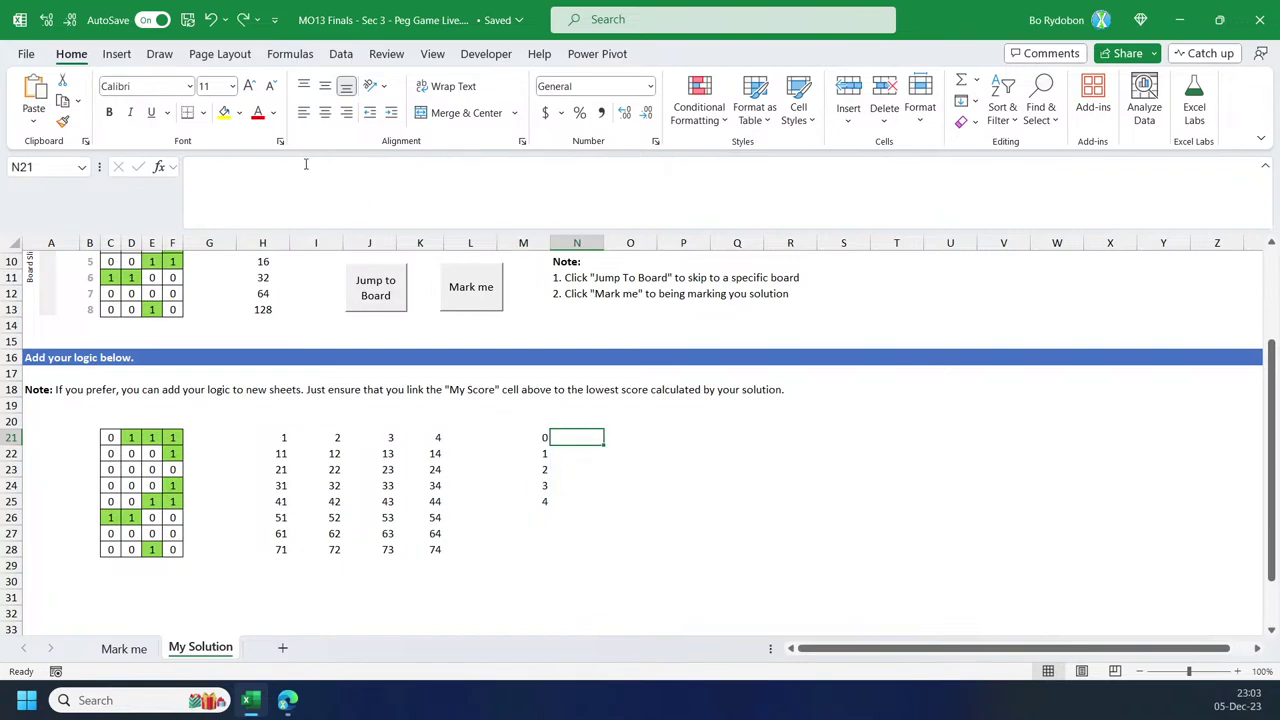
key("ctrl+y")
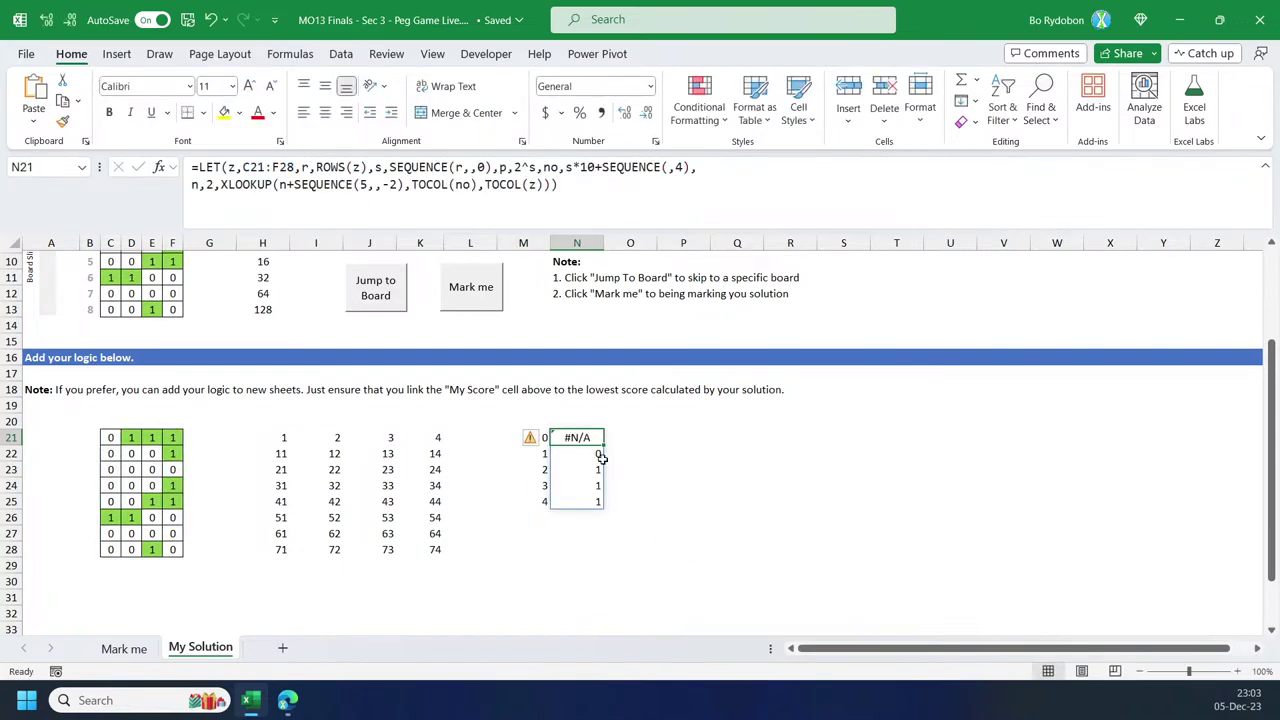
Step: Check the position grid against N21's spilled results #N/A, 0, 1, 1, 1
left_click(262, 452)
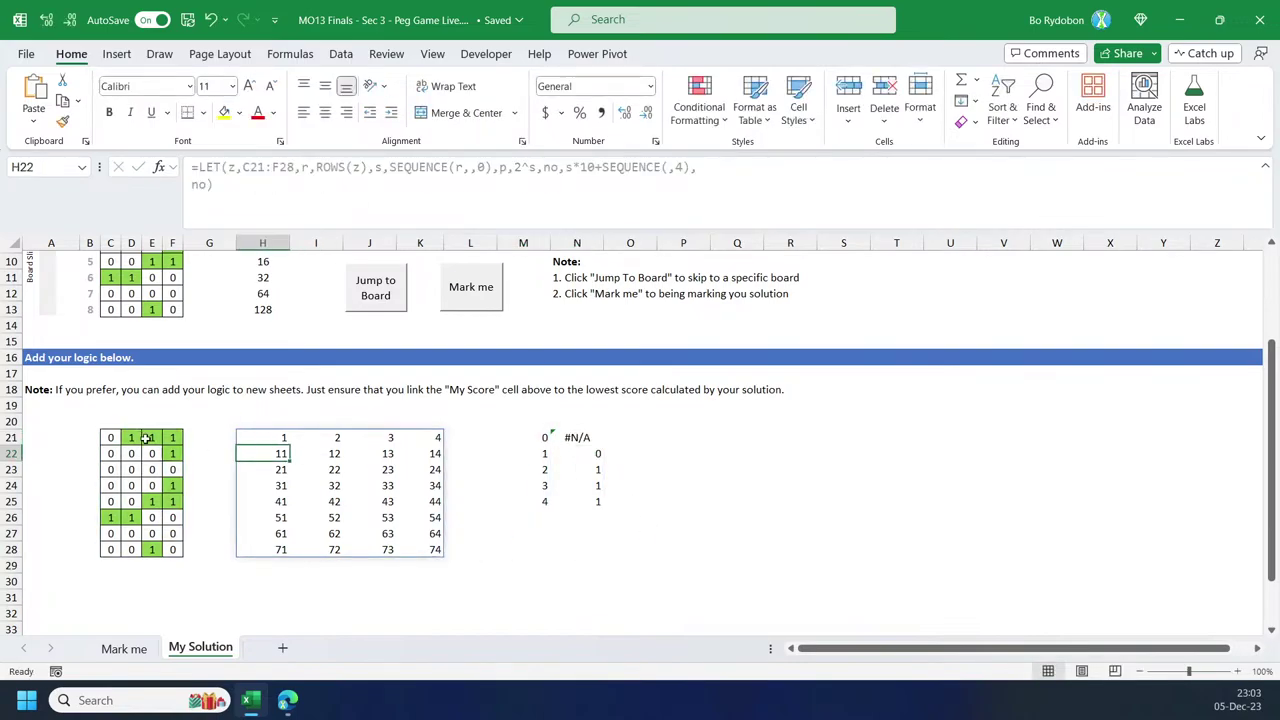
left_click(337, 437)
key("Right")
key("Right")
left_click_drag(585, 469, 588, 500)
left_click(580, 437)
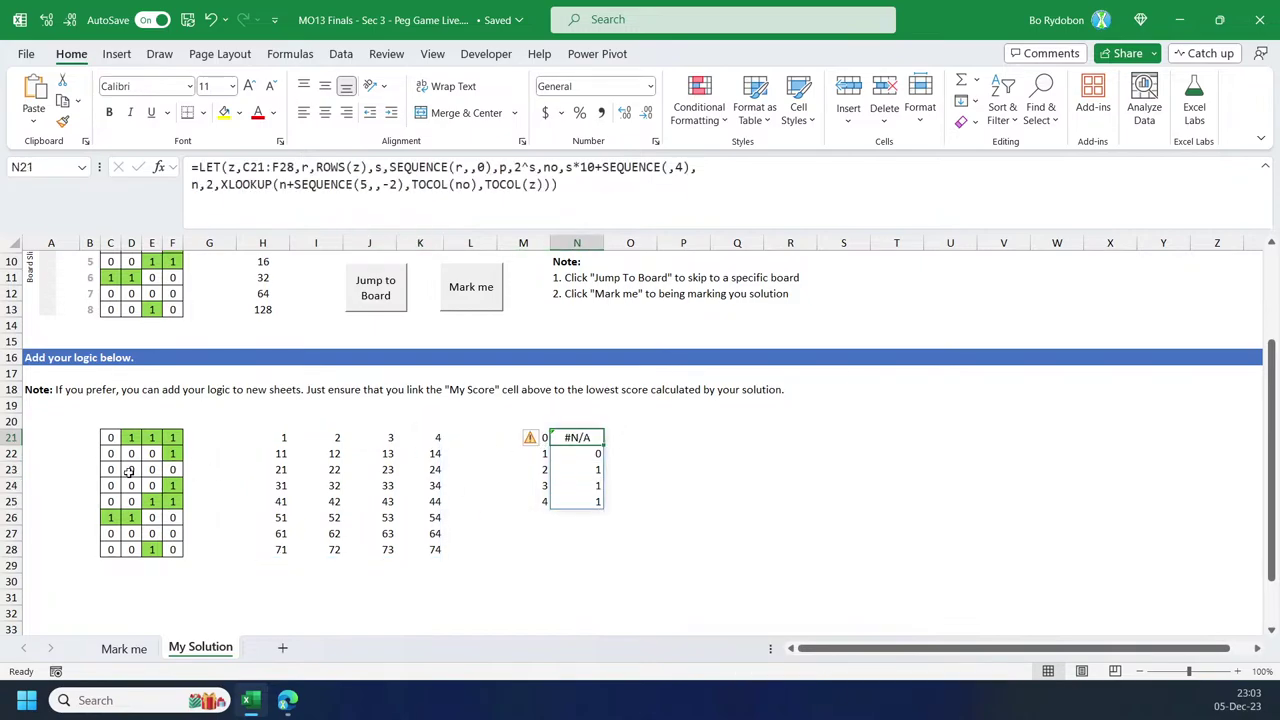
Step: Give N21's XLOOKUP an if_not_found value of 0
left_click(543, 185)
type(",0")
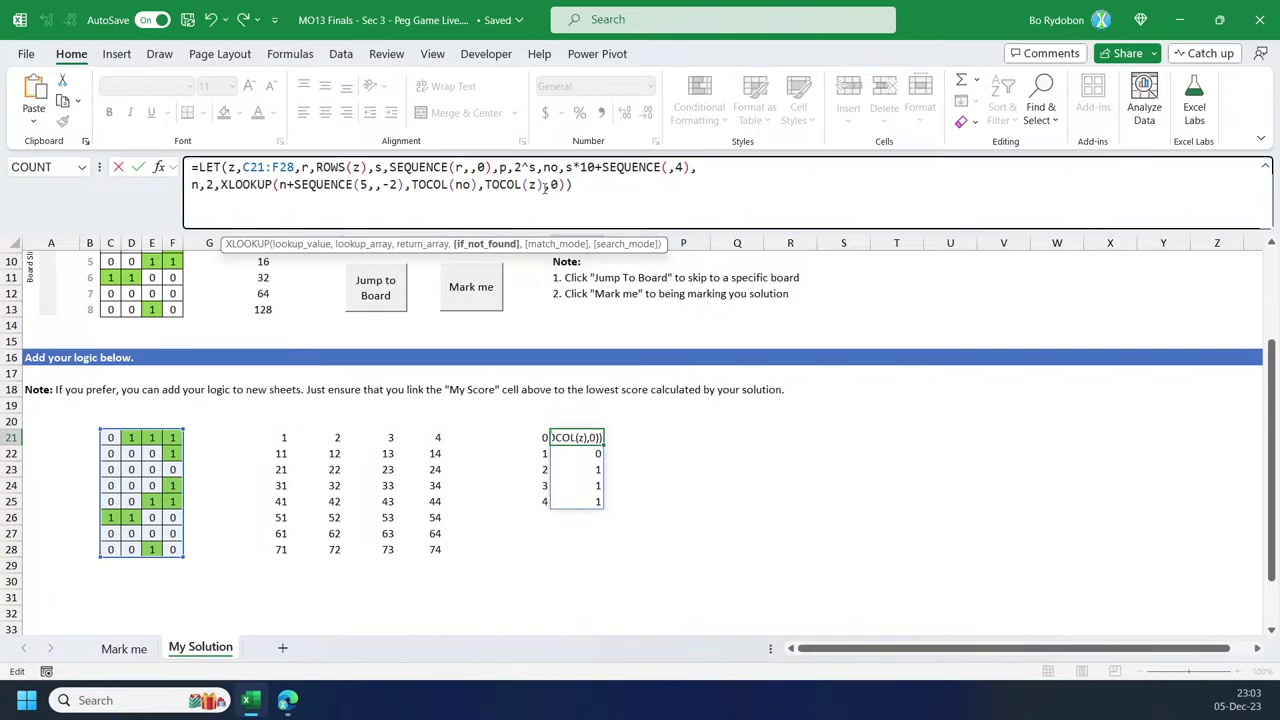
key("Return")
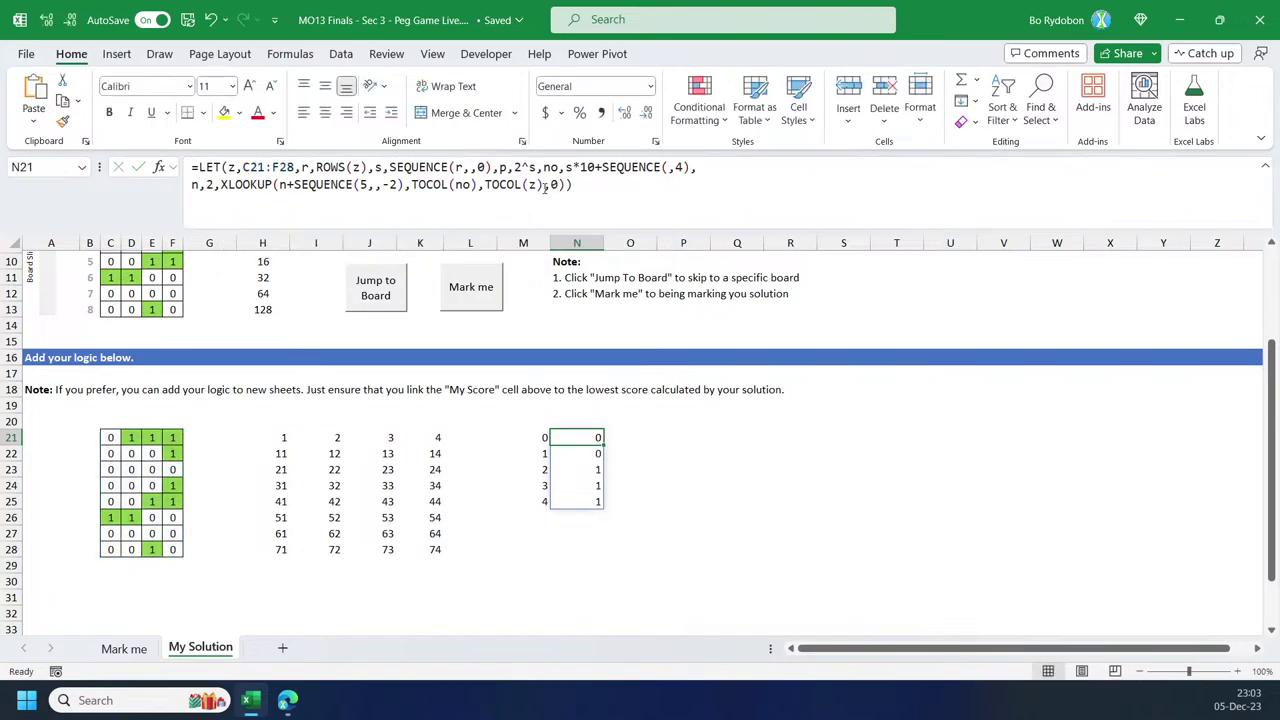
Step: Wrap the XLOOKUP in CONCAT so N21 returns the single string 00111
left_click(220, 186)
type("conc")
key("Tab")
key("End")
type(")")
key("Return")
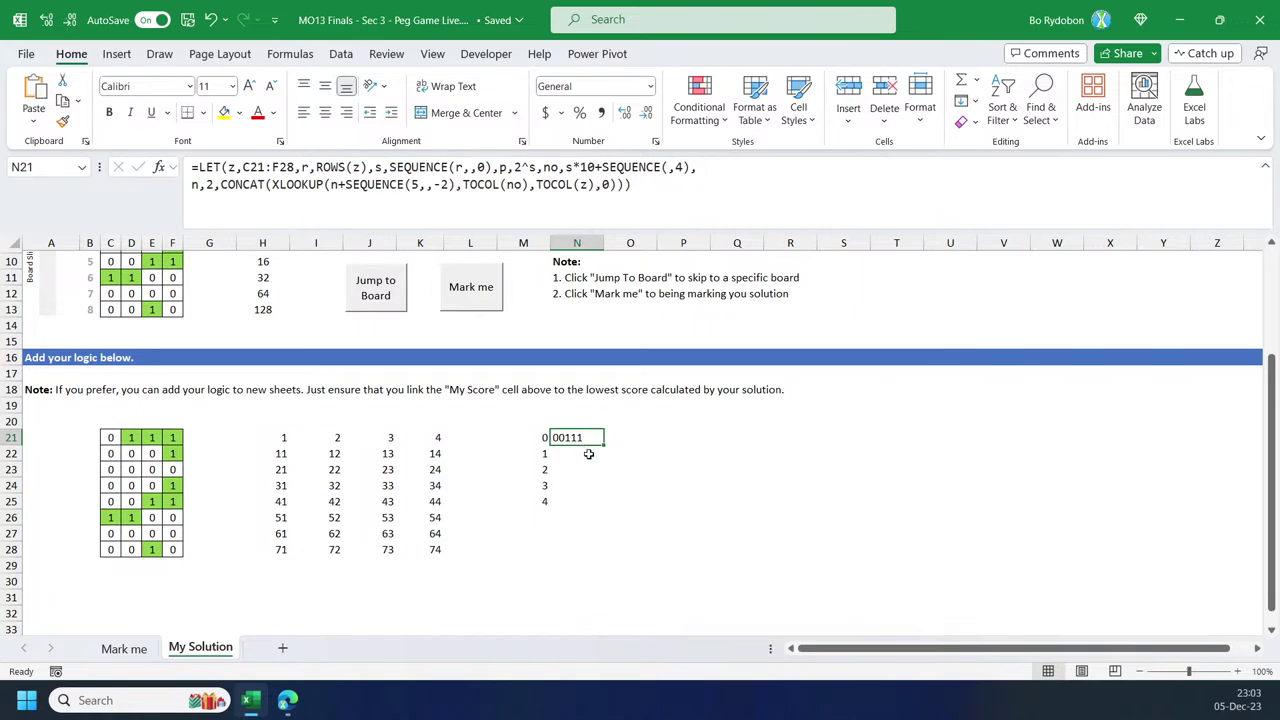
Step: Wrap CONCAT in TEXTSPLIT(…,0) so N21 splits the string on zeros, leaving 111 in P21
left_click(222, 186)
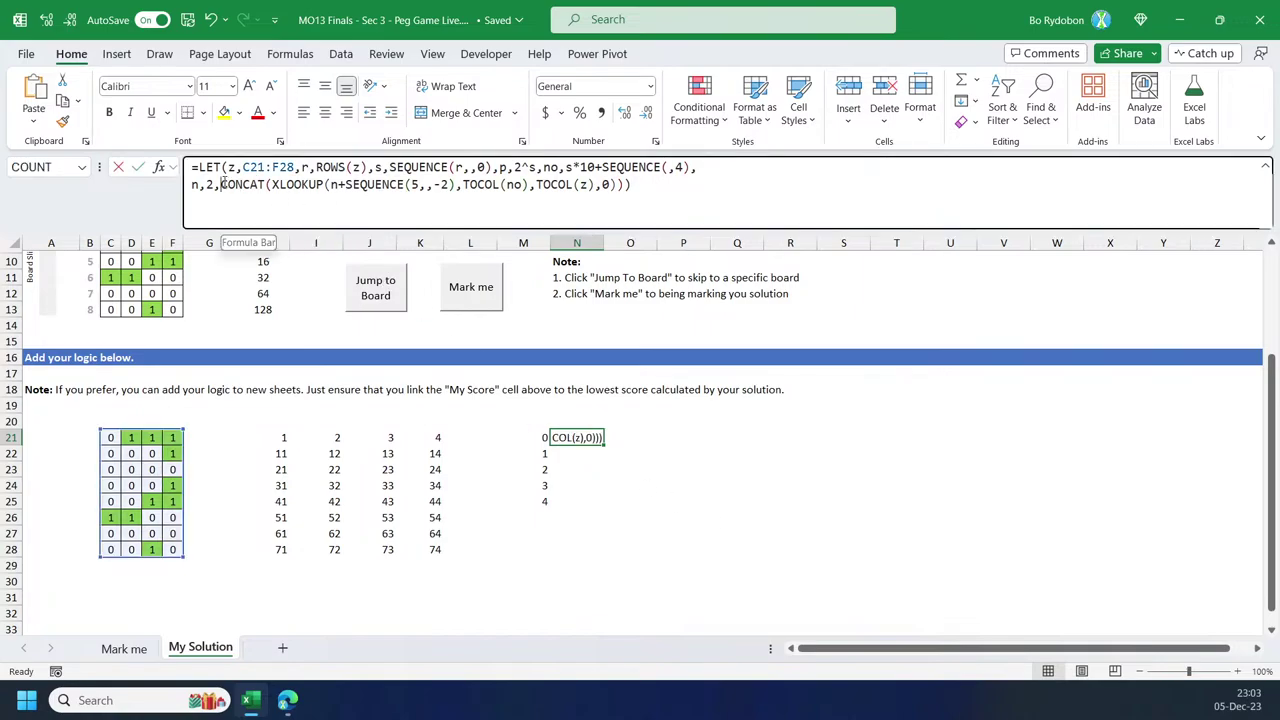
type("st")
key("BackSpace")
key("BackSpace")
type("textspl")
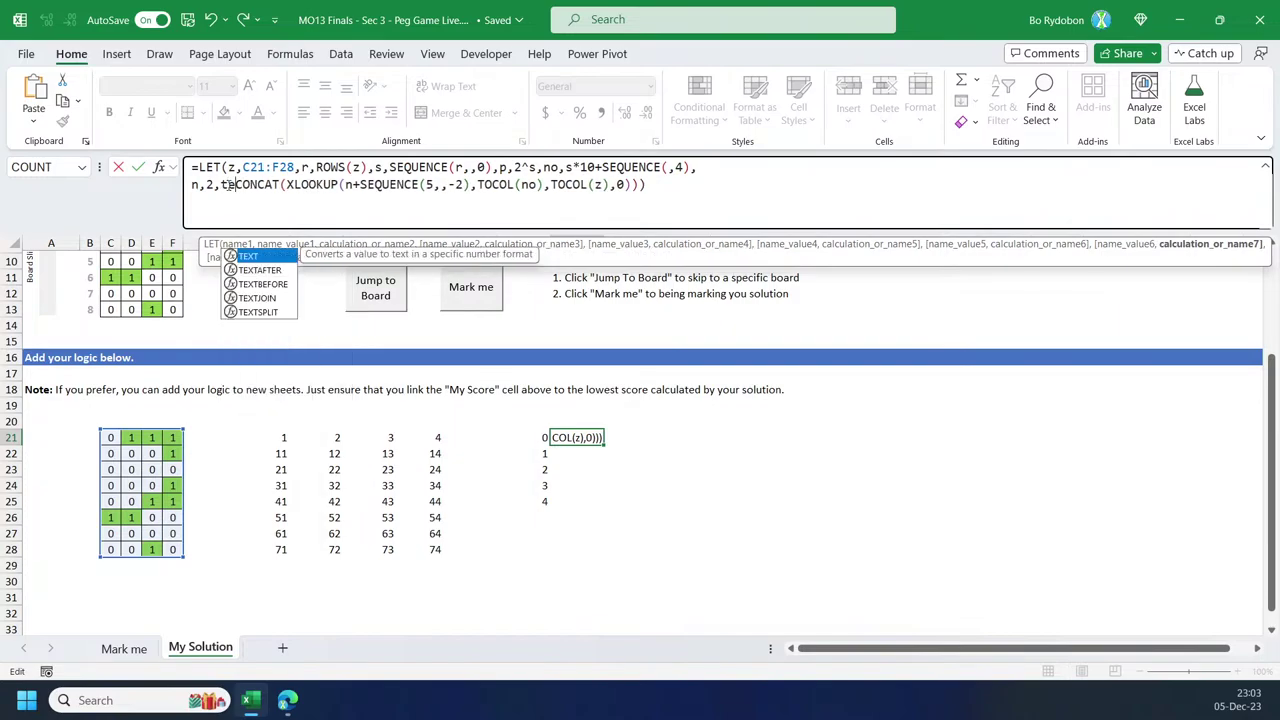
key("Tab")
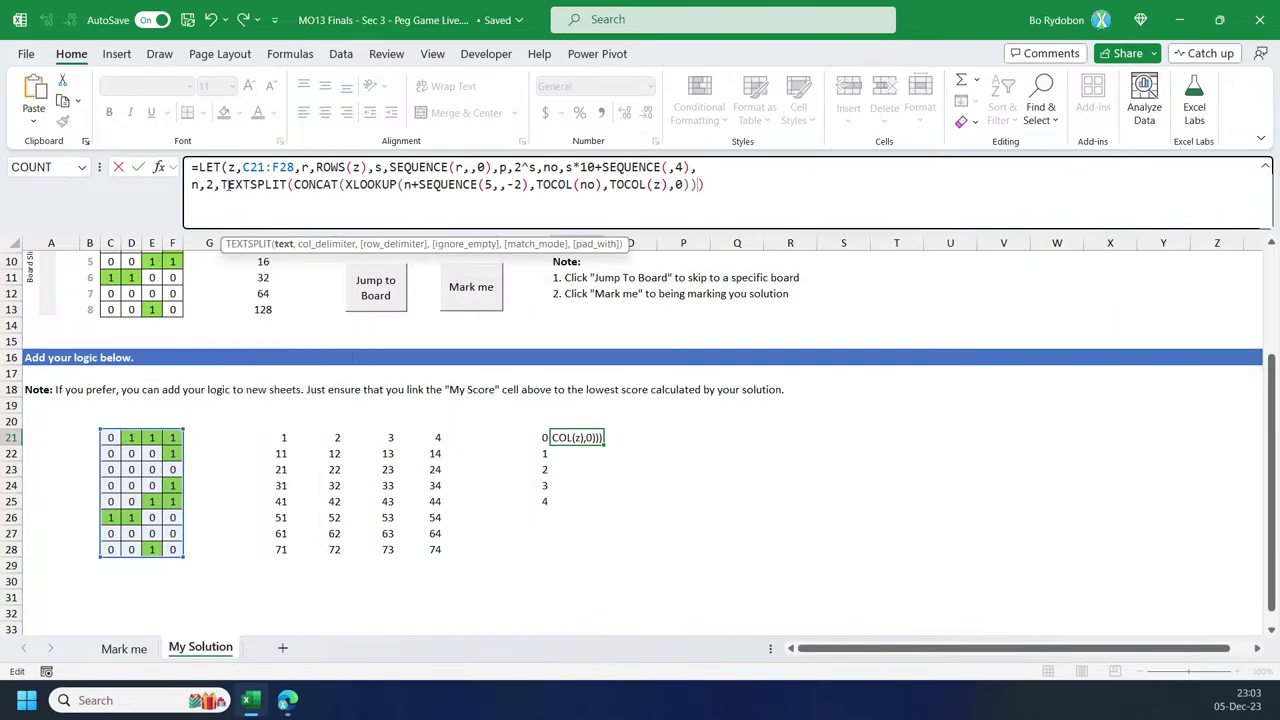
type(",0")
key("ctrl+Return")
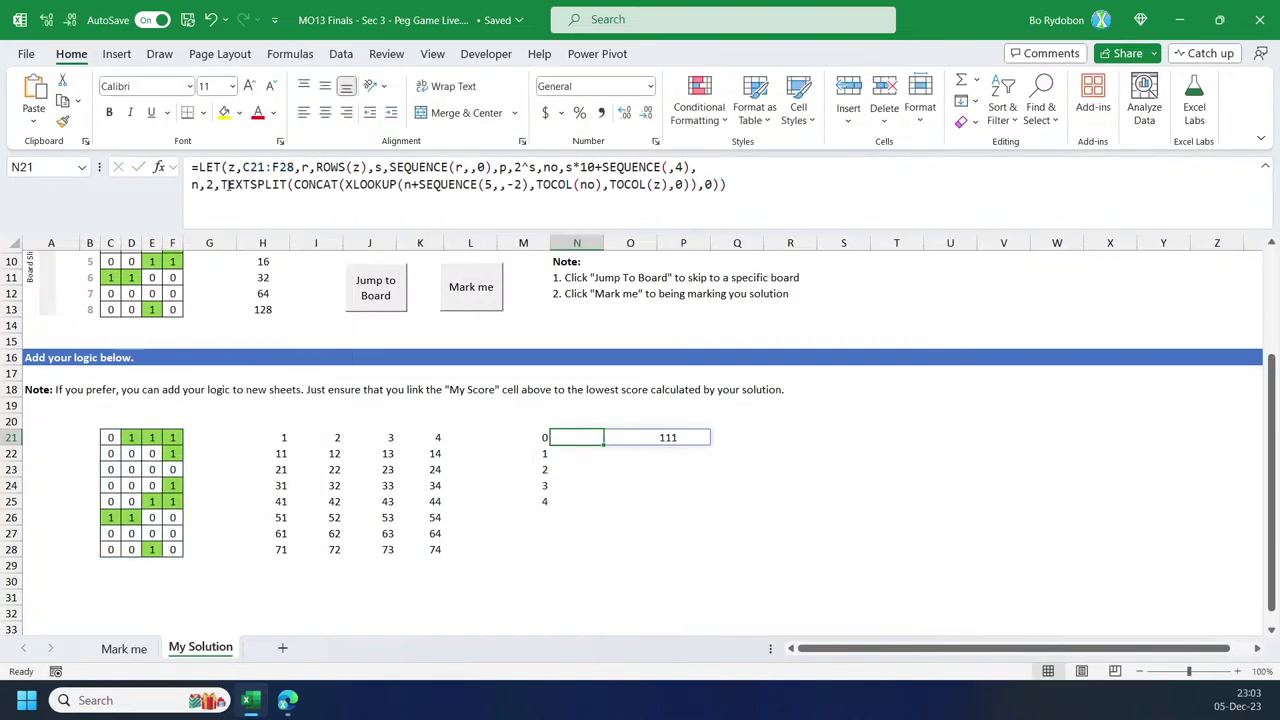
left_click(629, 438)
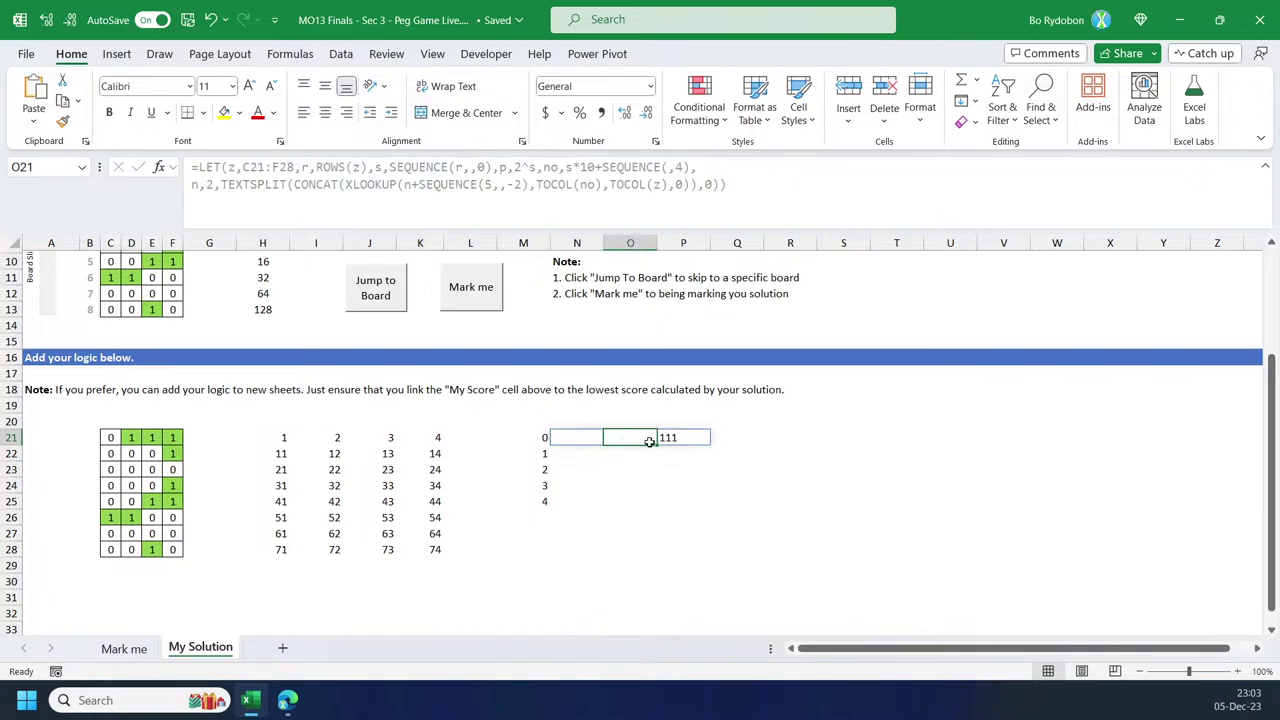
left_click(680, 440)
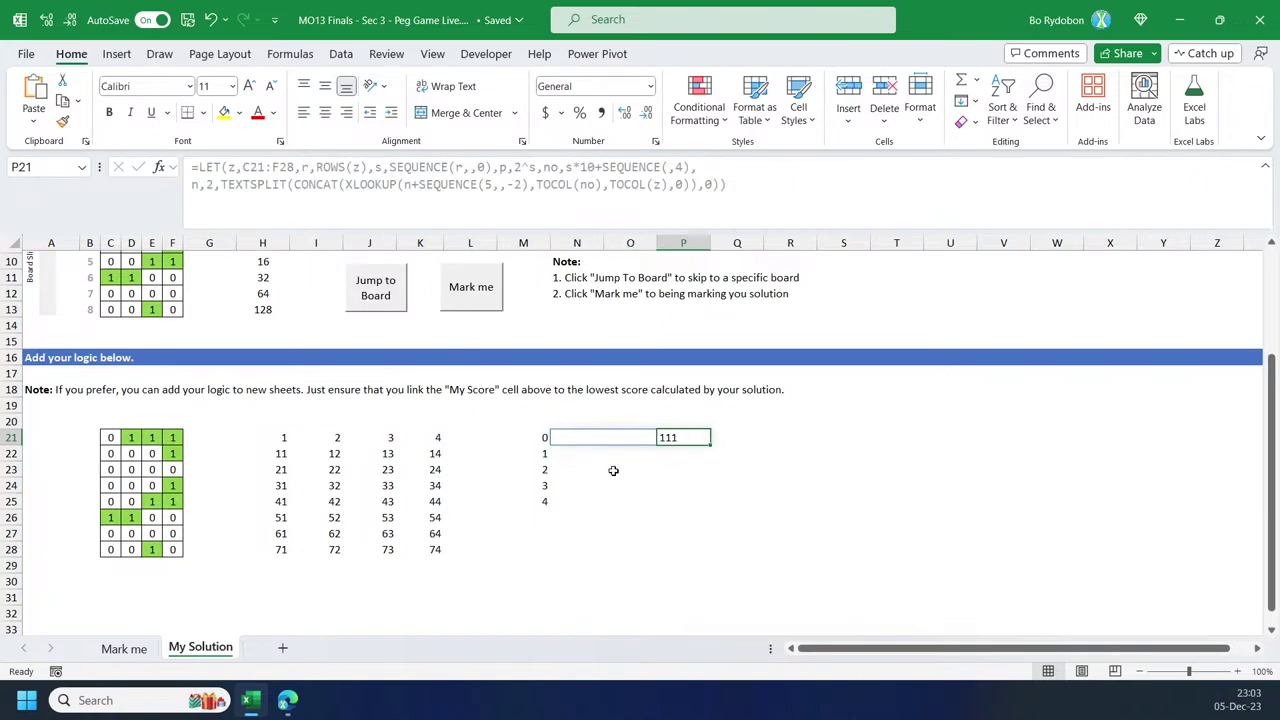
left_click(589, 438)
Step: Wrap the split in LEN and then MAX so N21 returns the longest run, 3
left_click(226, 185)
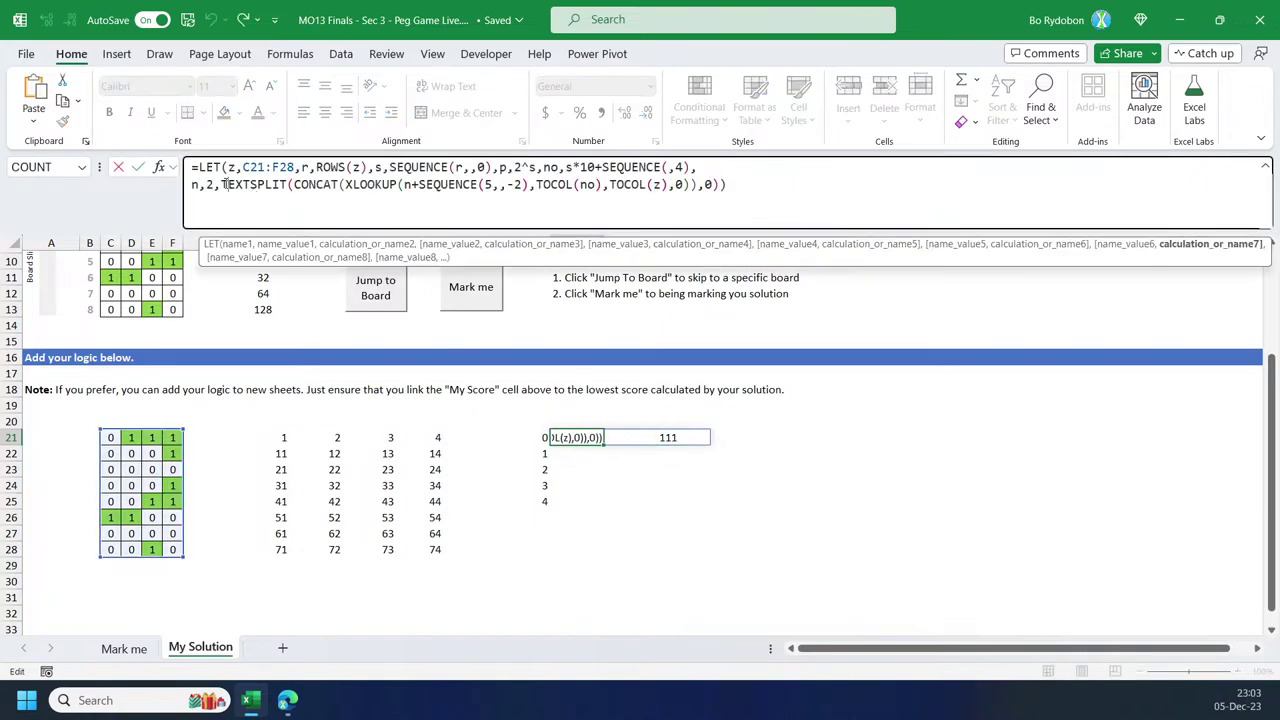
type("LEN(")
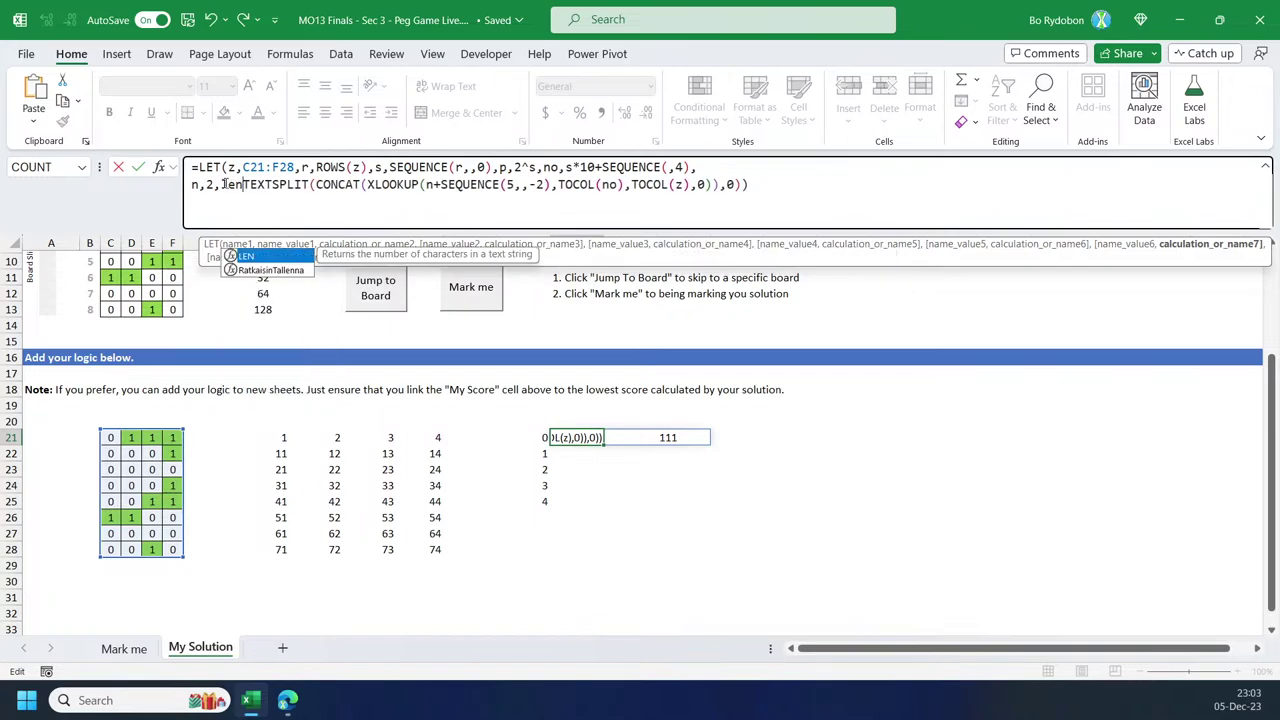
type(")")
key("ctrl+Return")
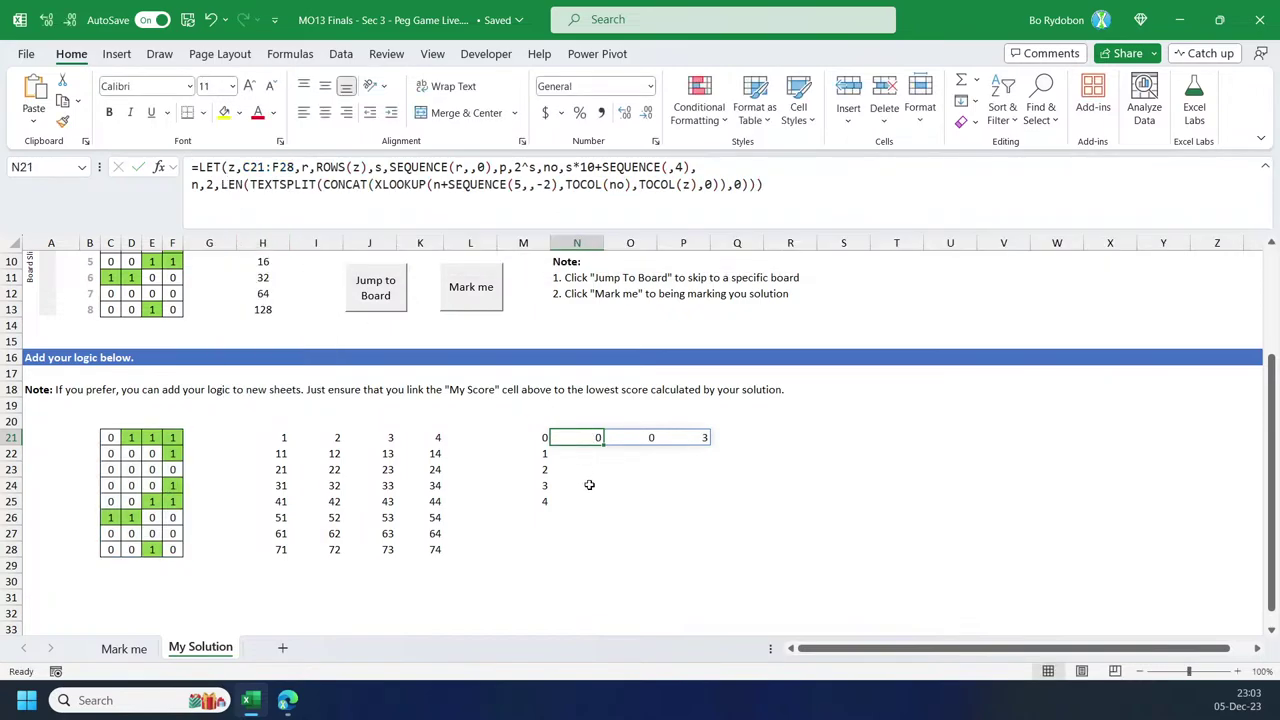
left_click(221, 186)
type("MAX(")
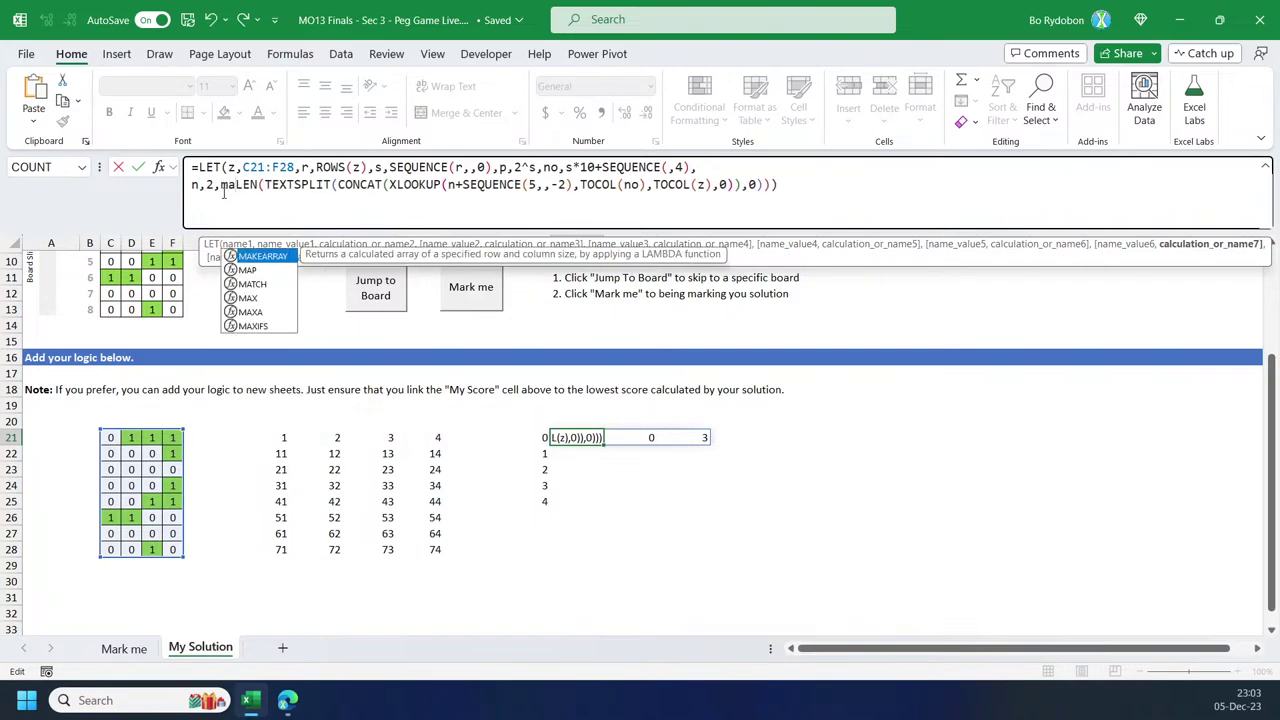
key("End")
type(")")
key("ctrl+Return")
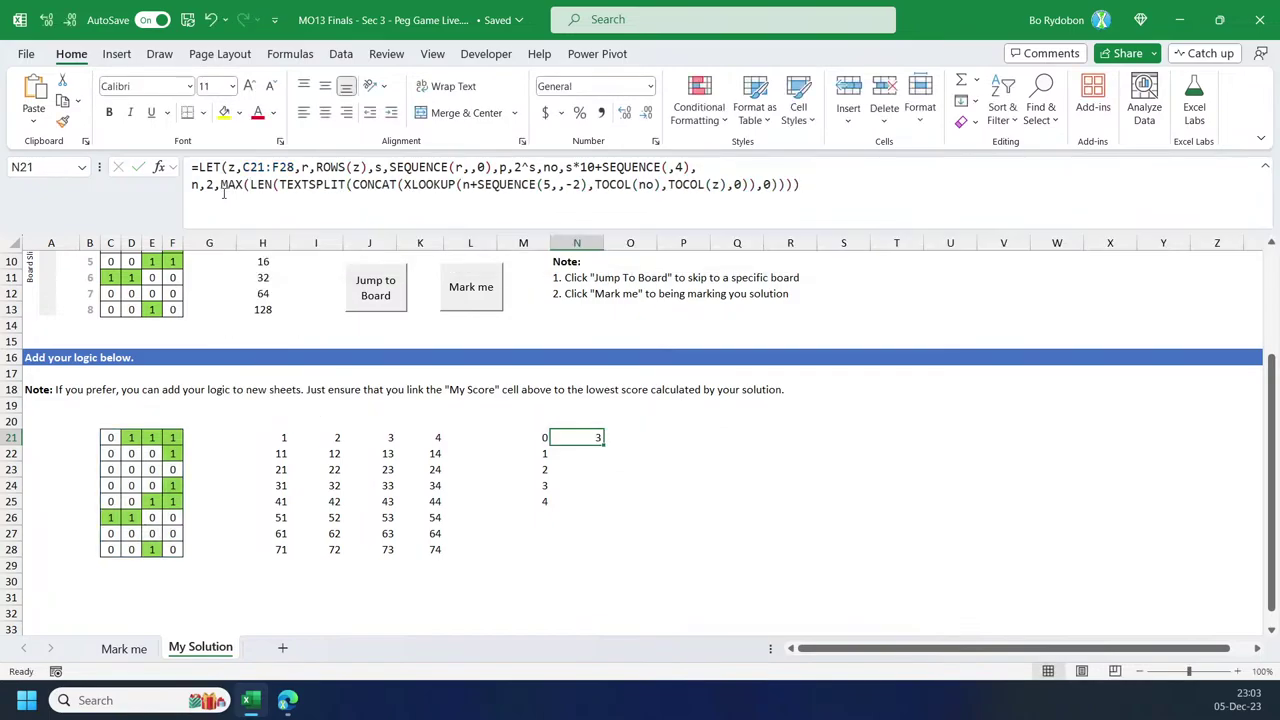
Step: Change n from 2 to 14 in N21's LET, giving 1, and verify against board row 22
left_click(340, 438)
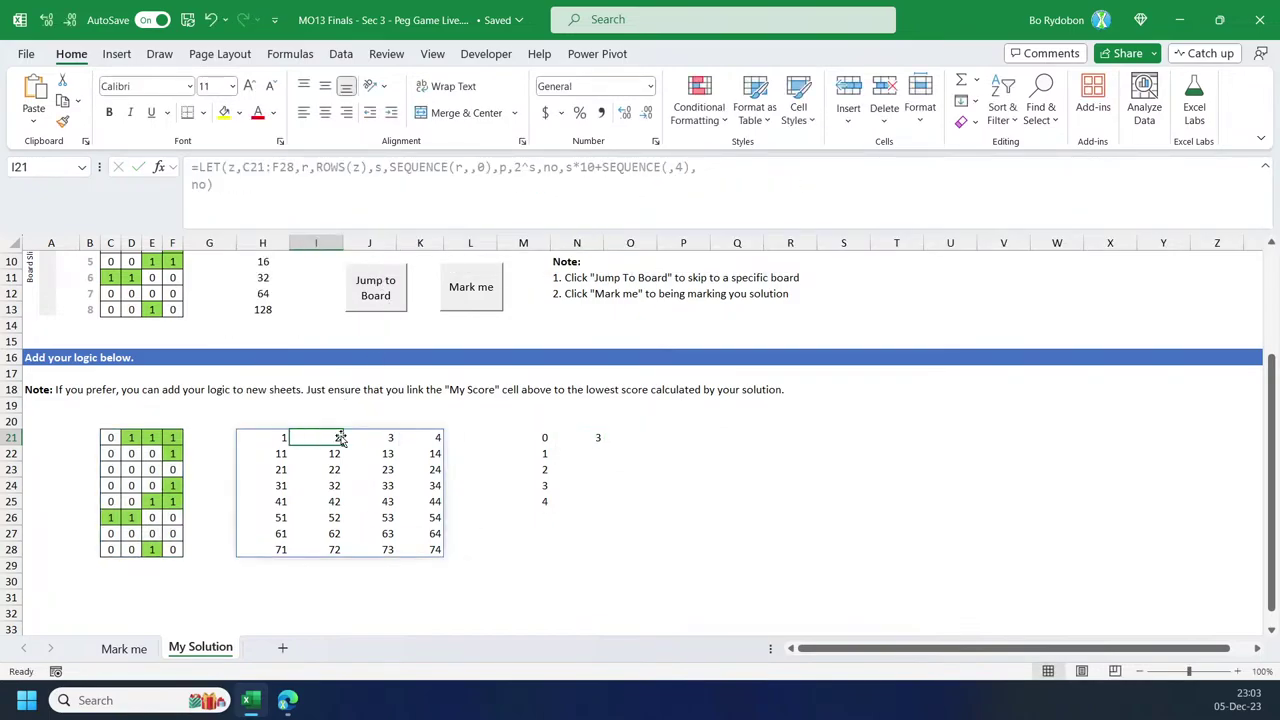
left_click(580, 438)
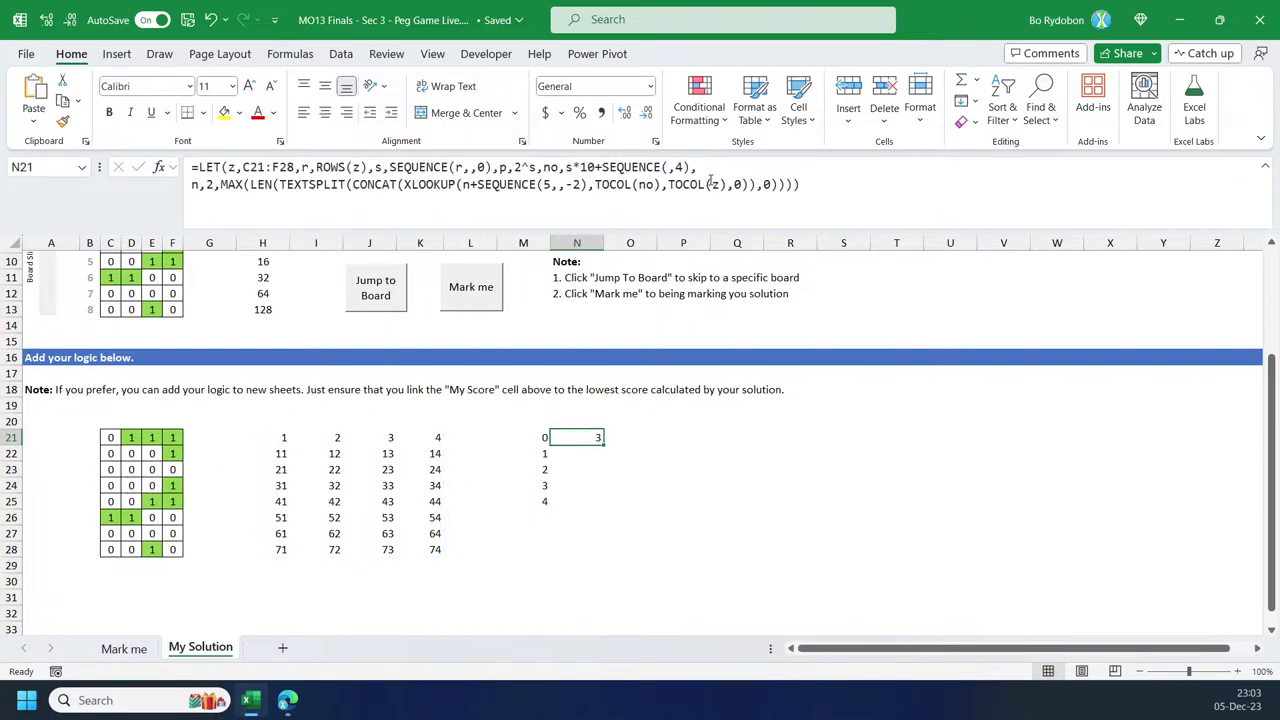
left_click(221, 185)
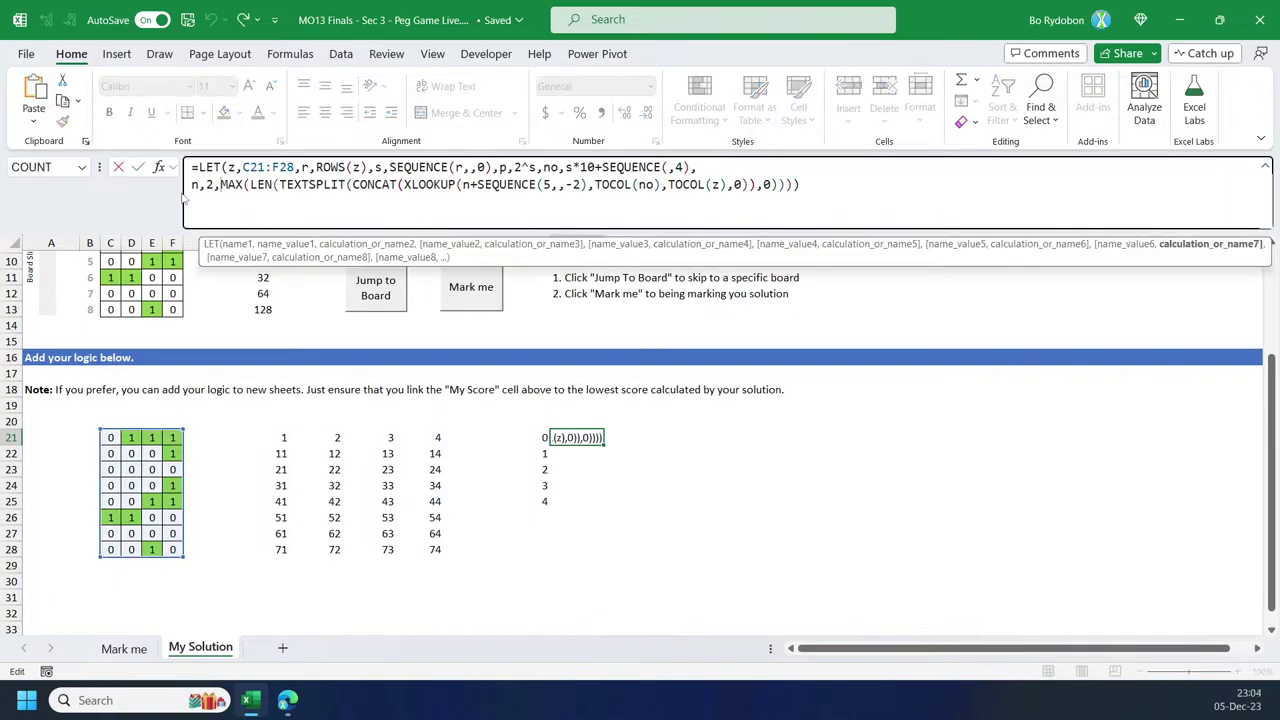
left_click(204, 185)
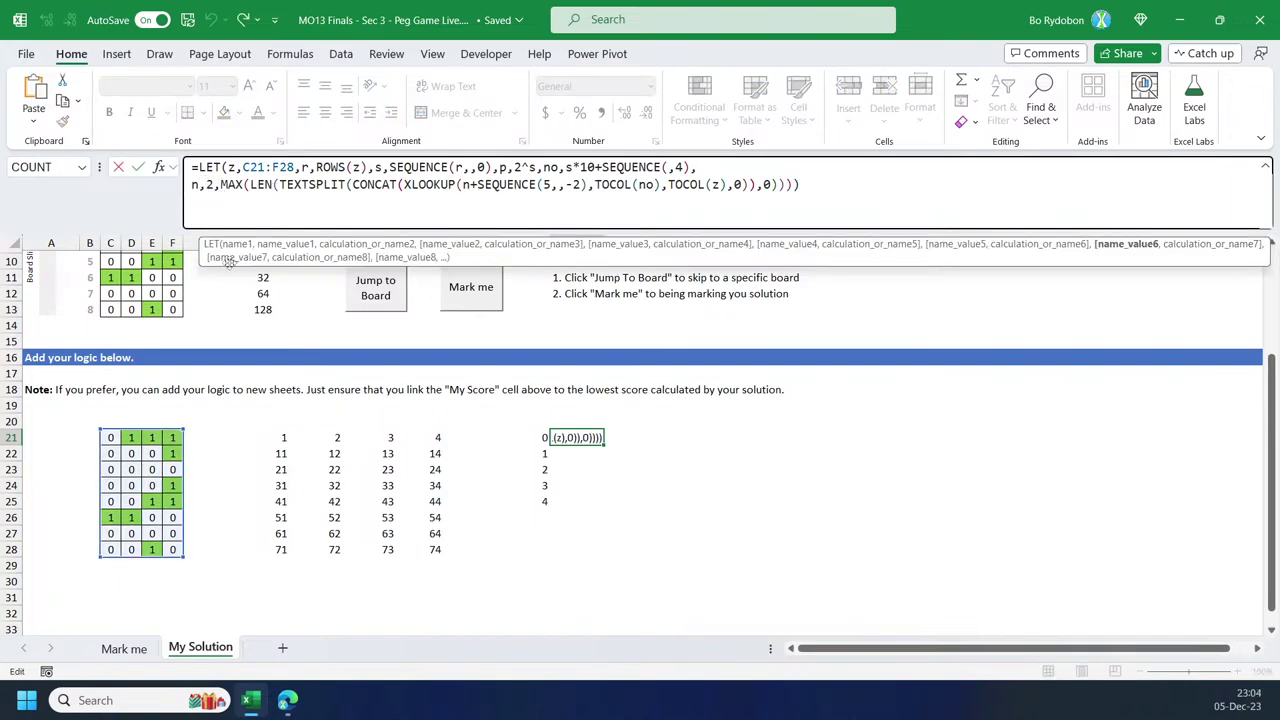
type("1")
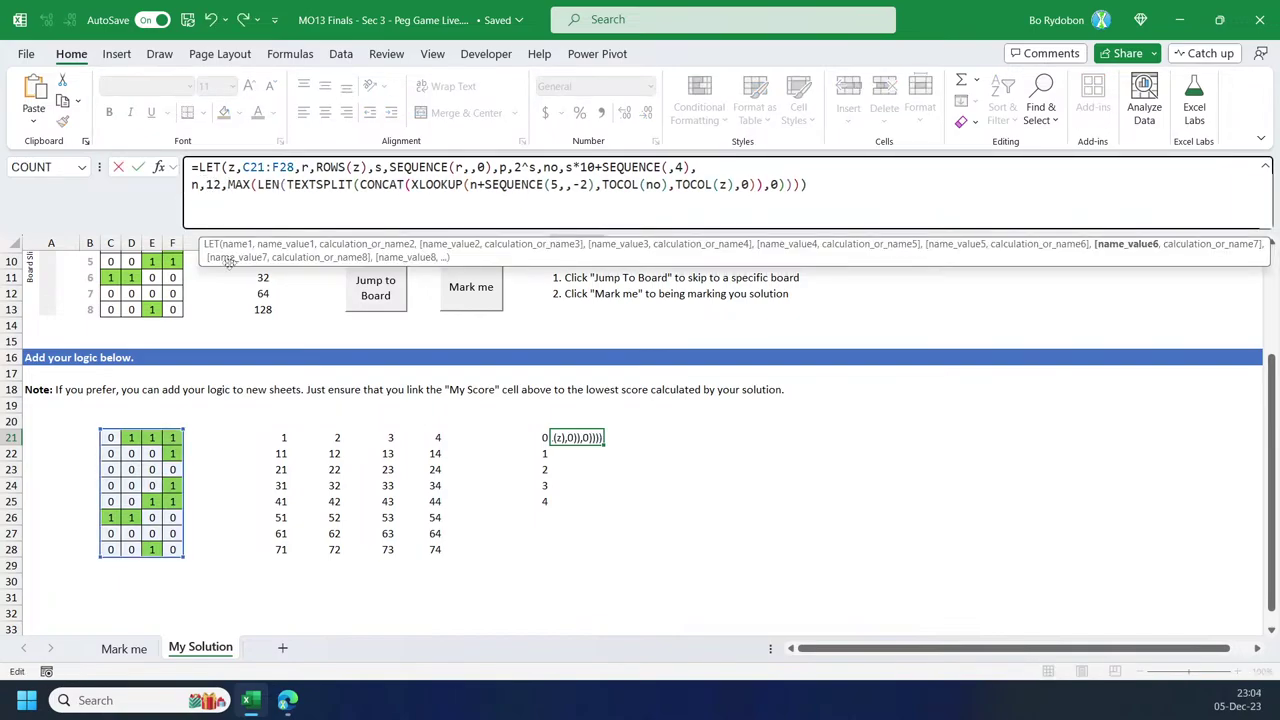
key("Delete")
type("4")
key("ctrl+Return")
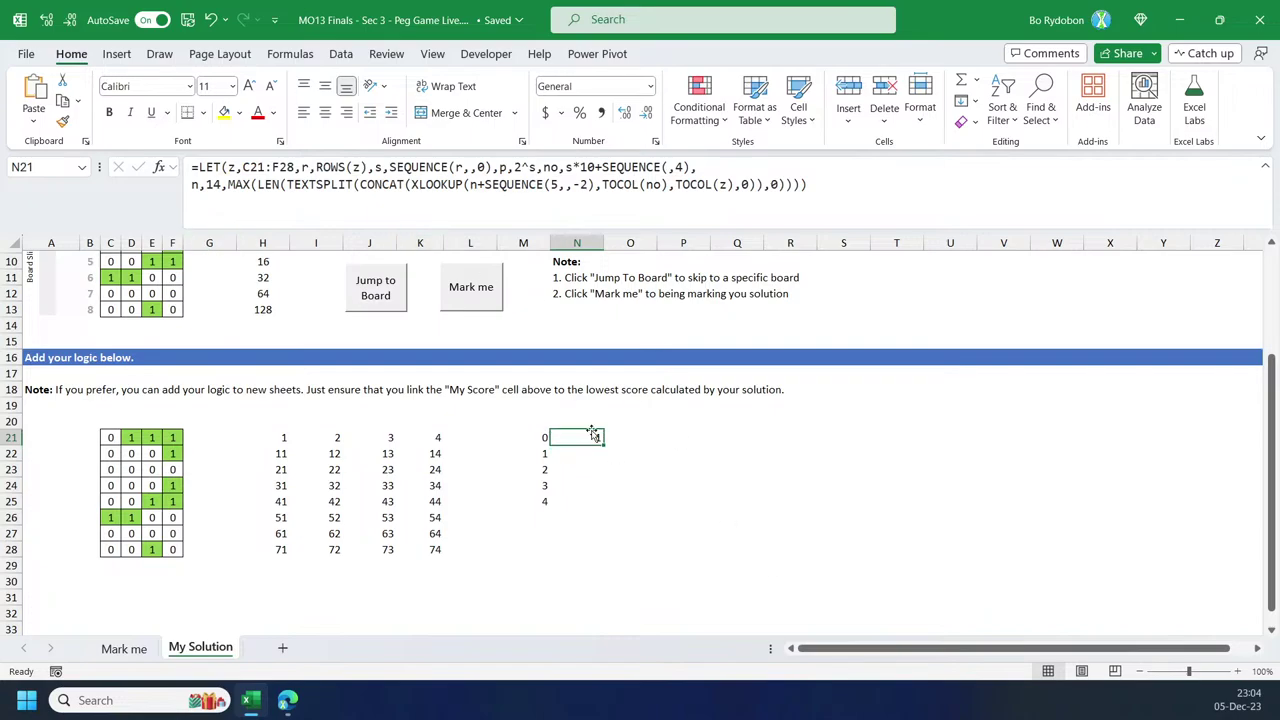
left_click_drag(118, 454, 186, 449)
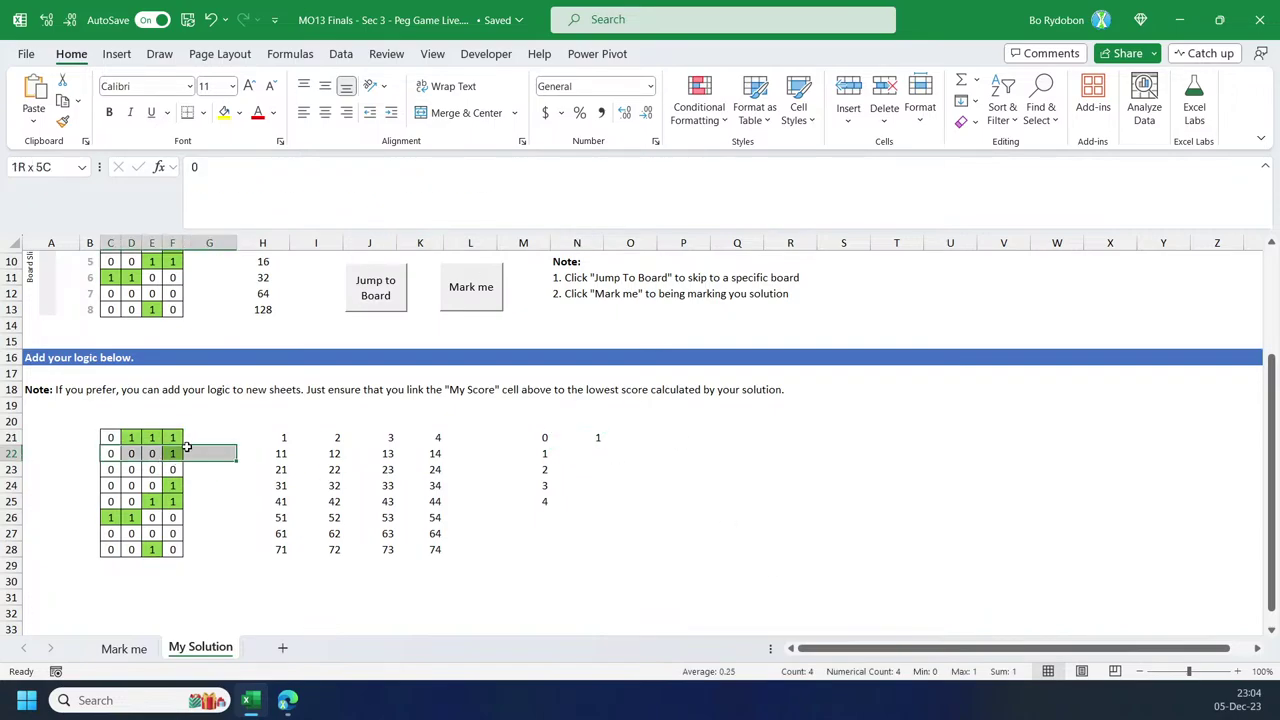
left_click(598, 437)
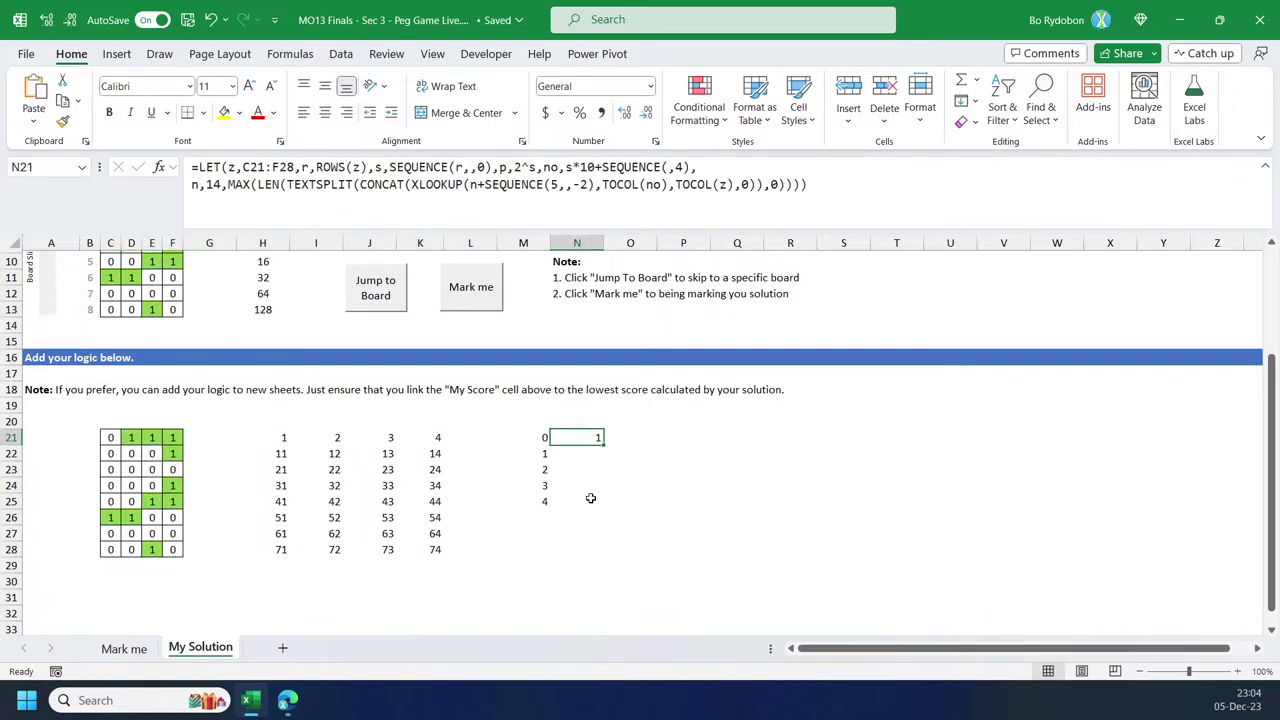